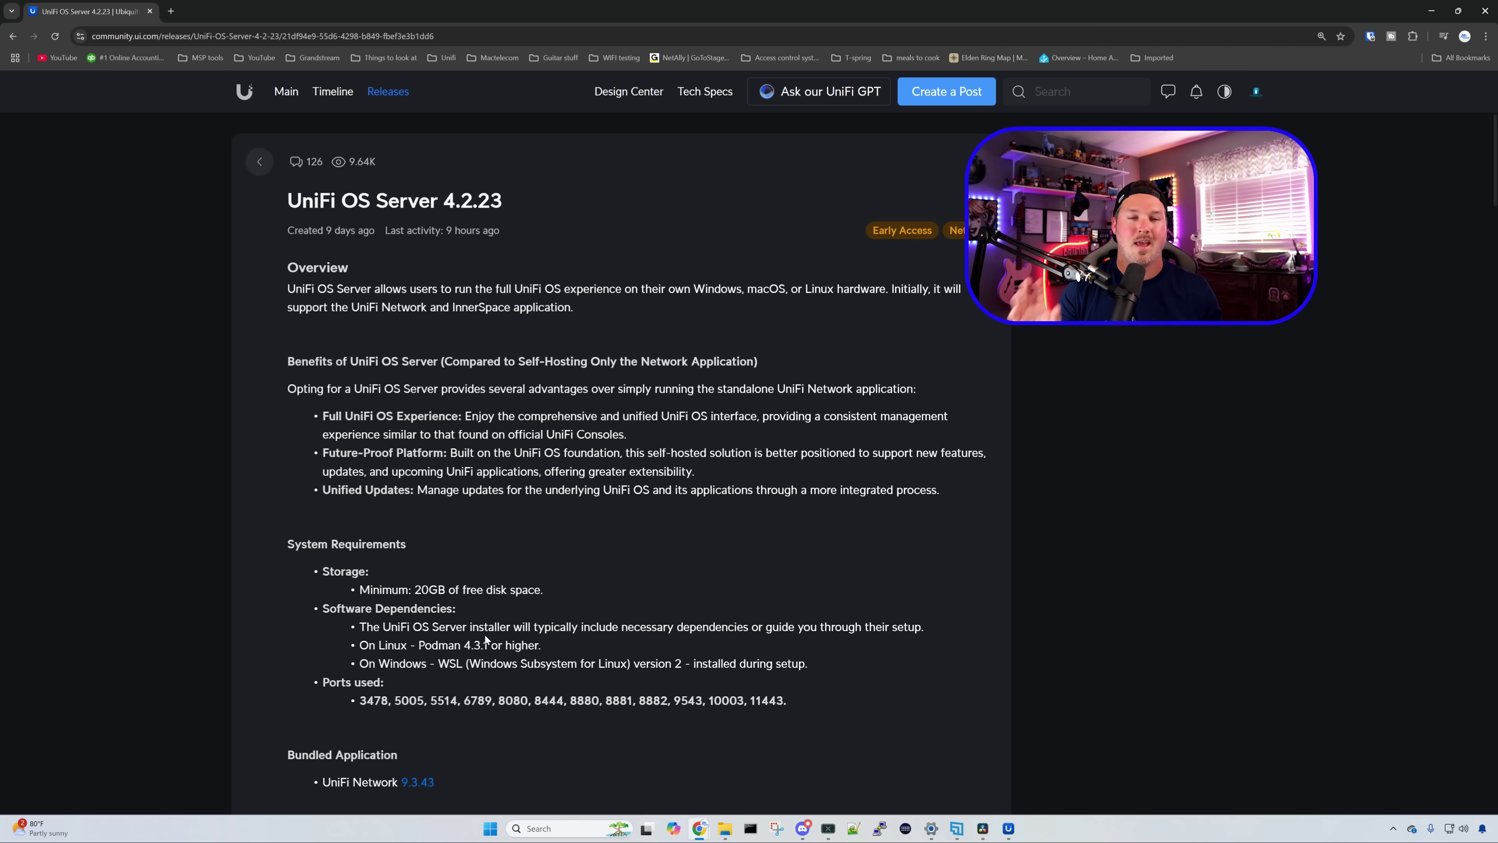
# Step: Scroll the 4.2.23 release post down to its download links
pyautogui.scroll(-10, 535, 374)
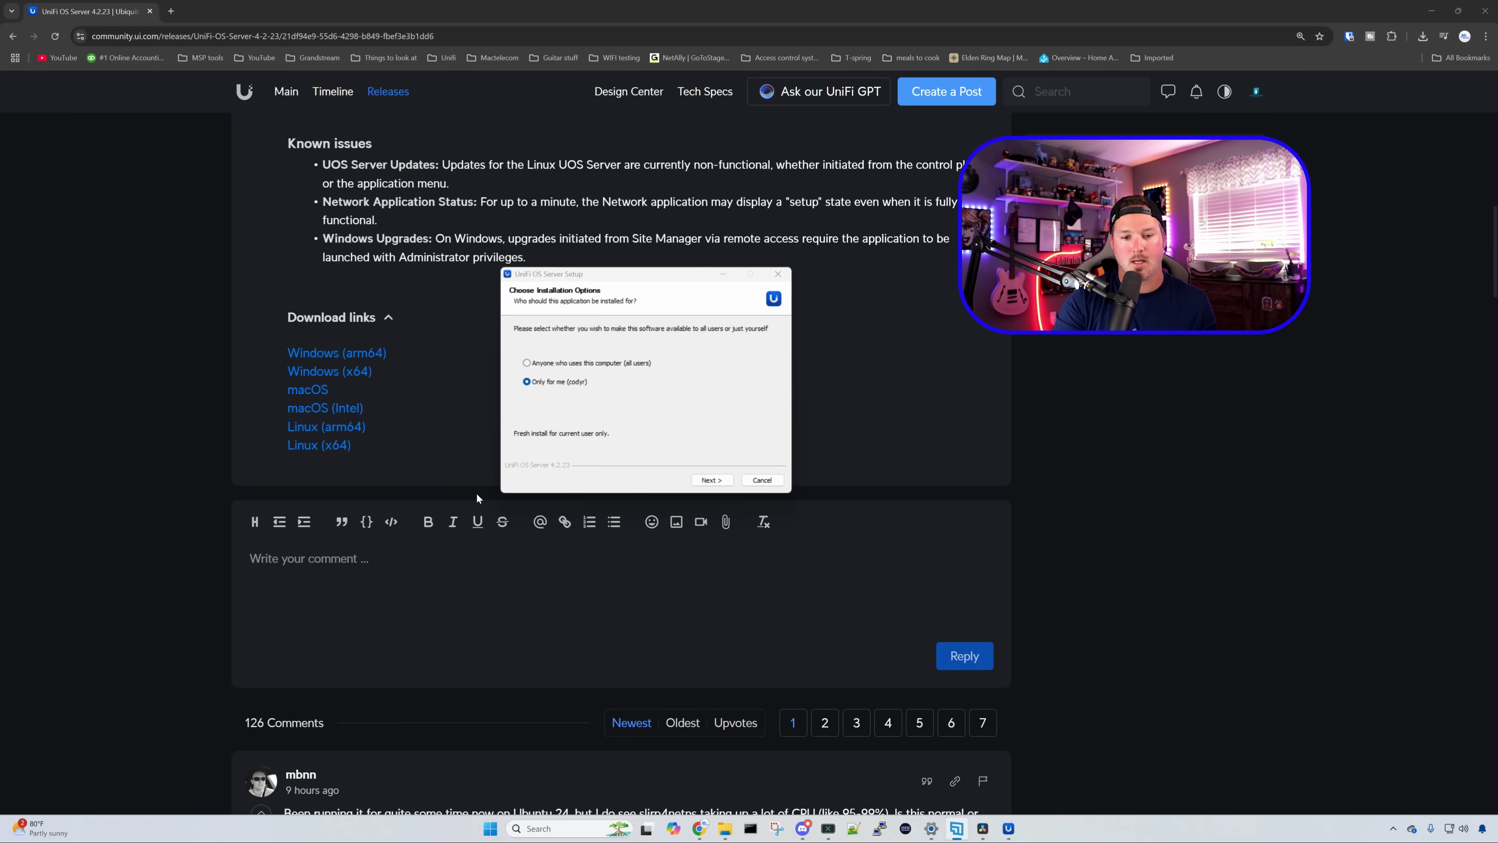
# Step: Install UniFi OS Server with 'Only for me' into the default destination folder
pyautogui.click(527, 474)
pyautogui.press('Return')
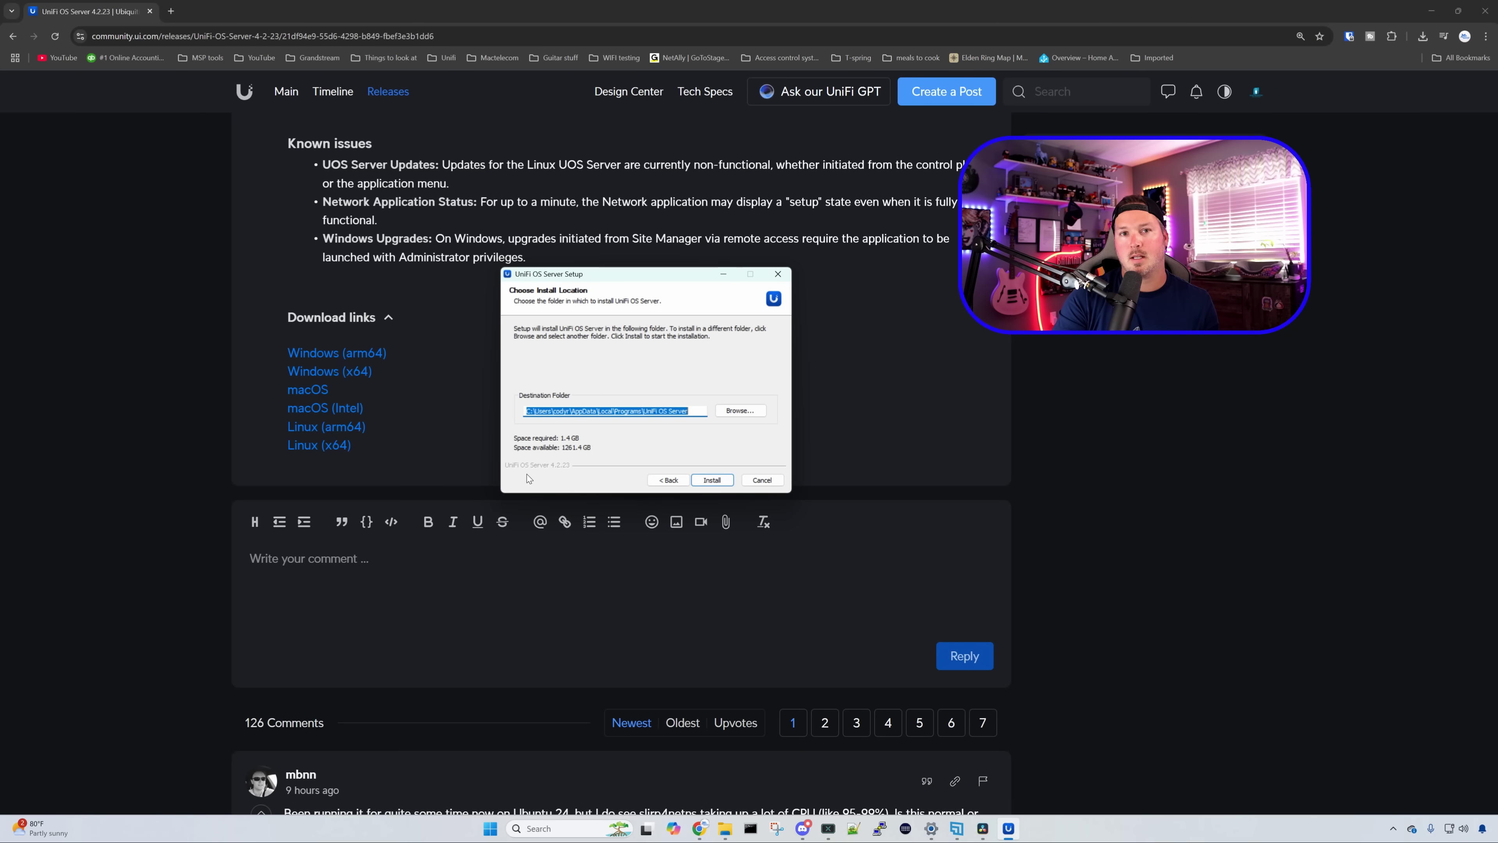
pyautogui.click(712, 480)
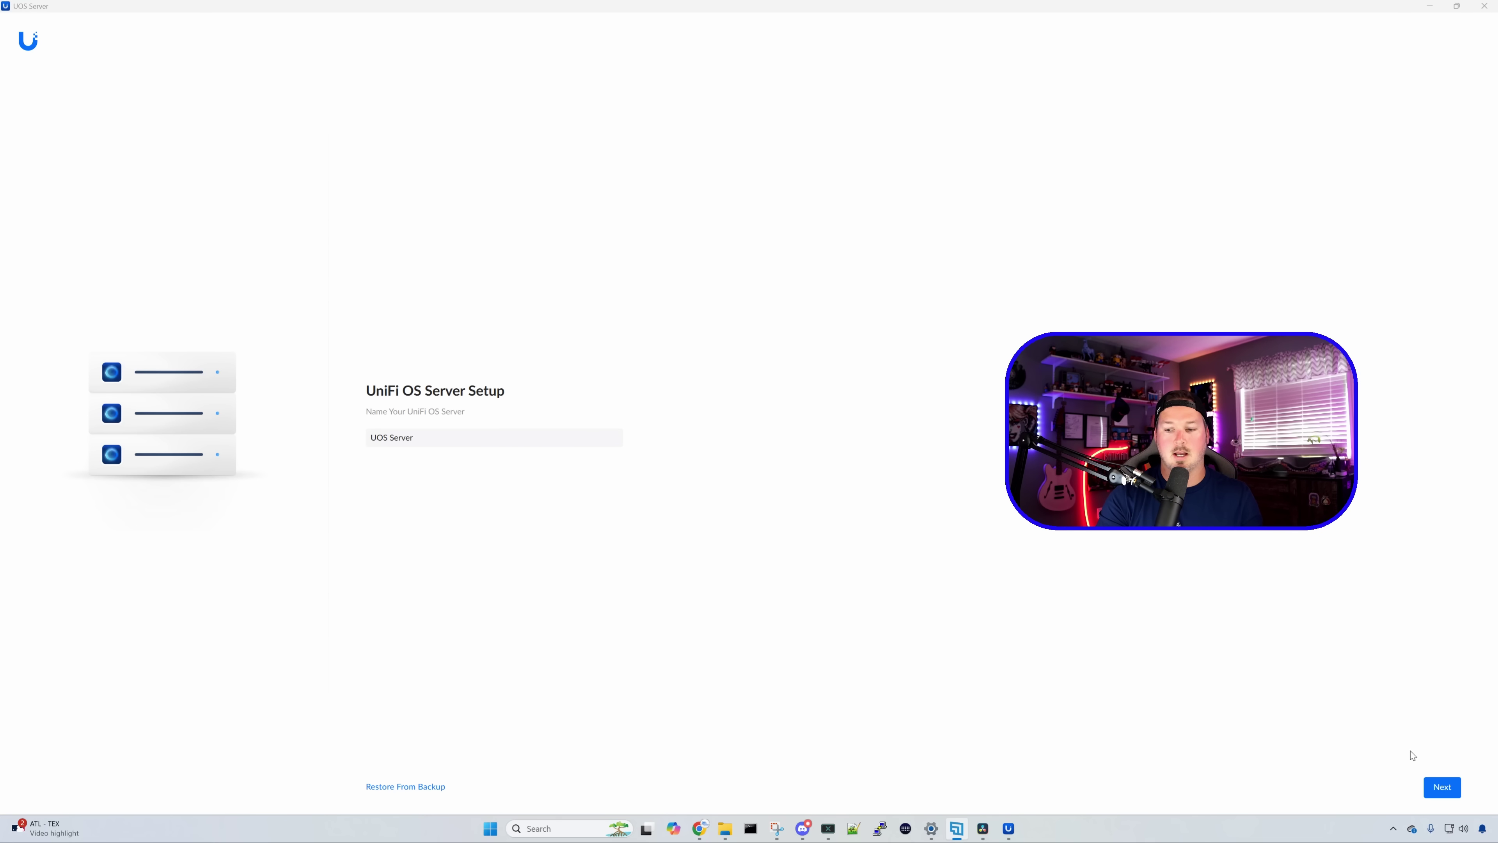
# Step: Keep the server name 'UOS Server' and choose to sign in with an existing UI account
pyautogui.click(1442, 787)
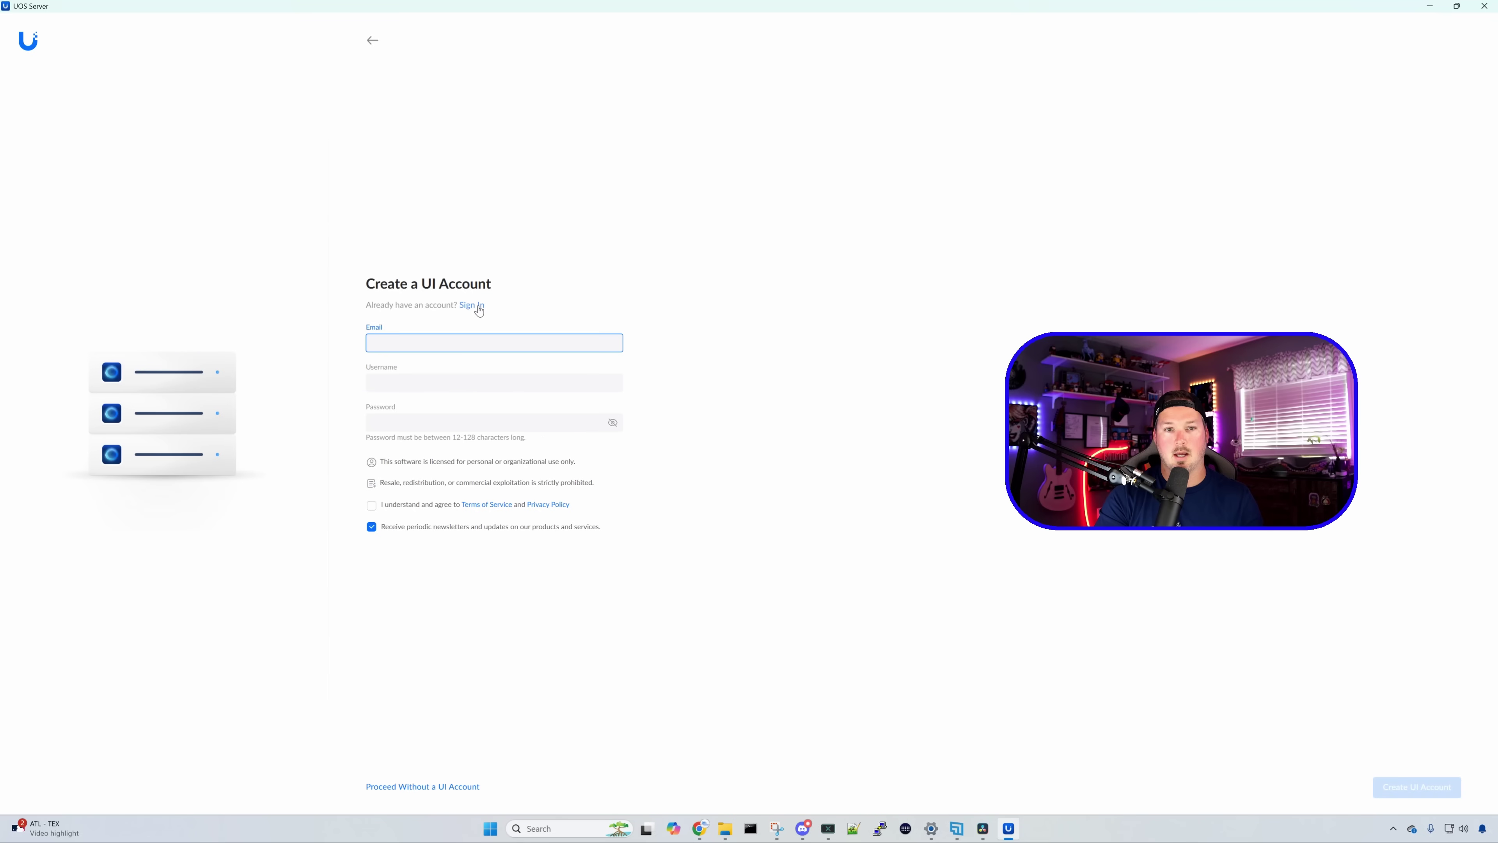
pyautogui.click(478, 307)
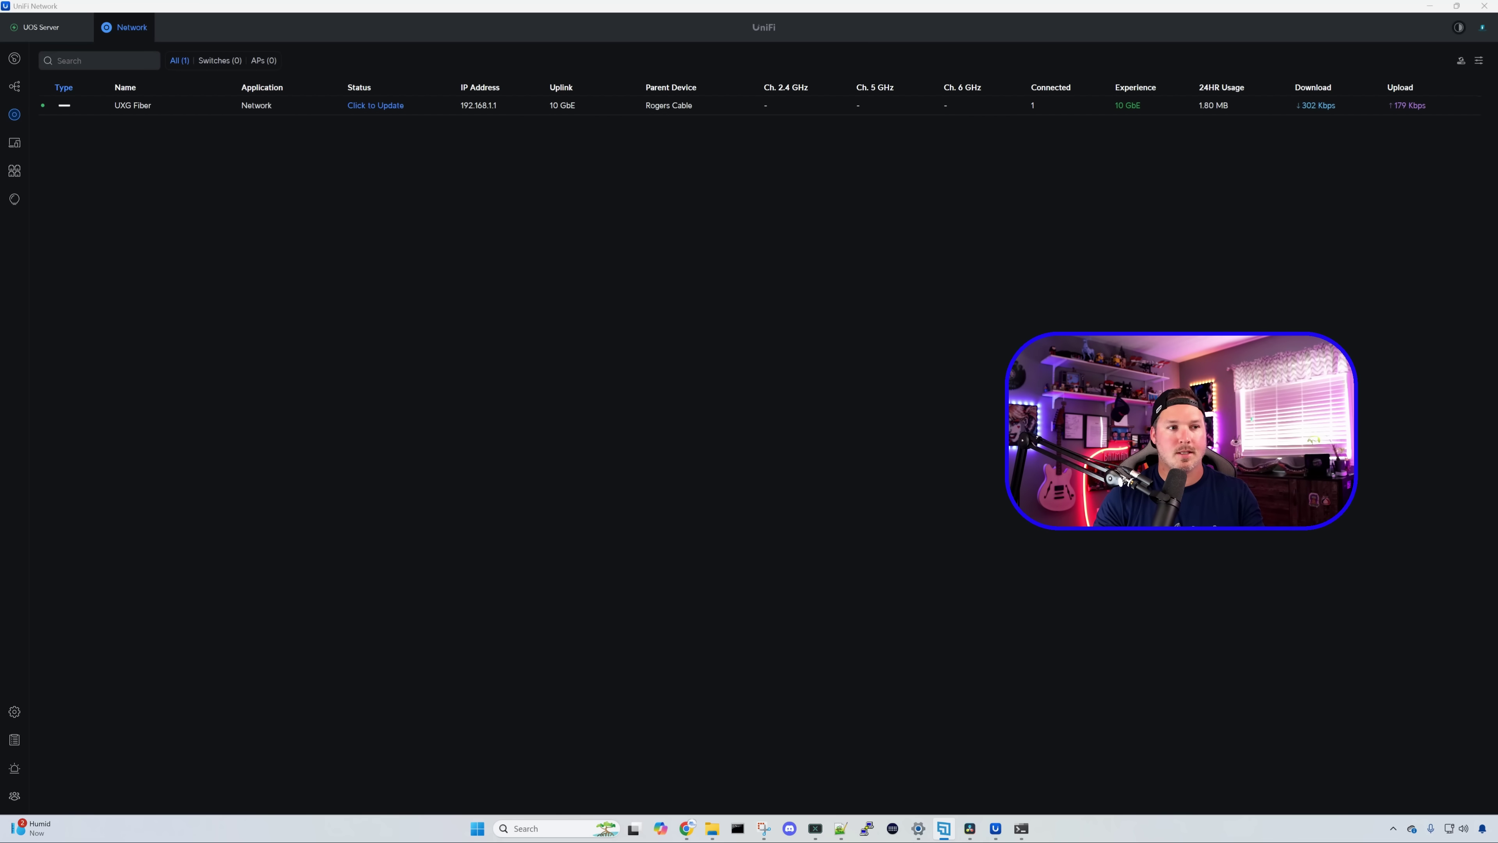
# Step: Open the UOS Server's Network application settings from Site Manager in Chrome
pyautogui.hotkey('alt', 'Tab')
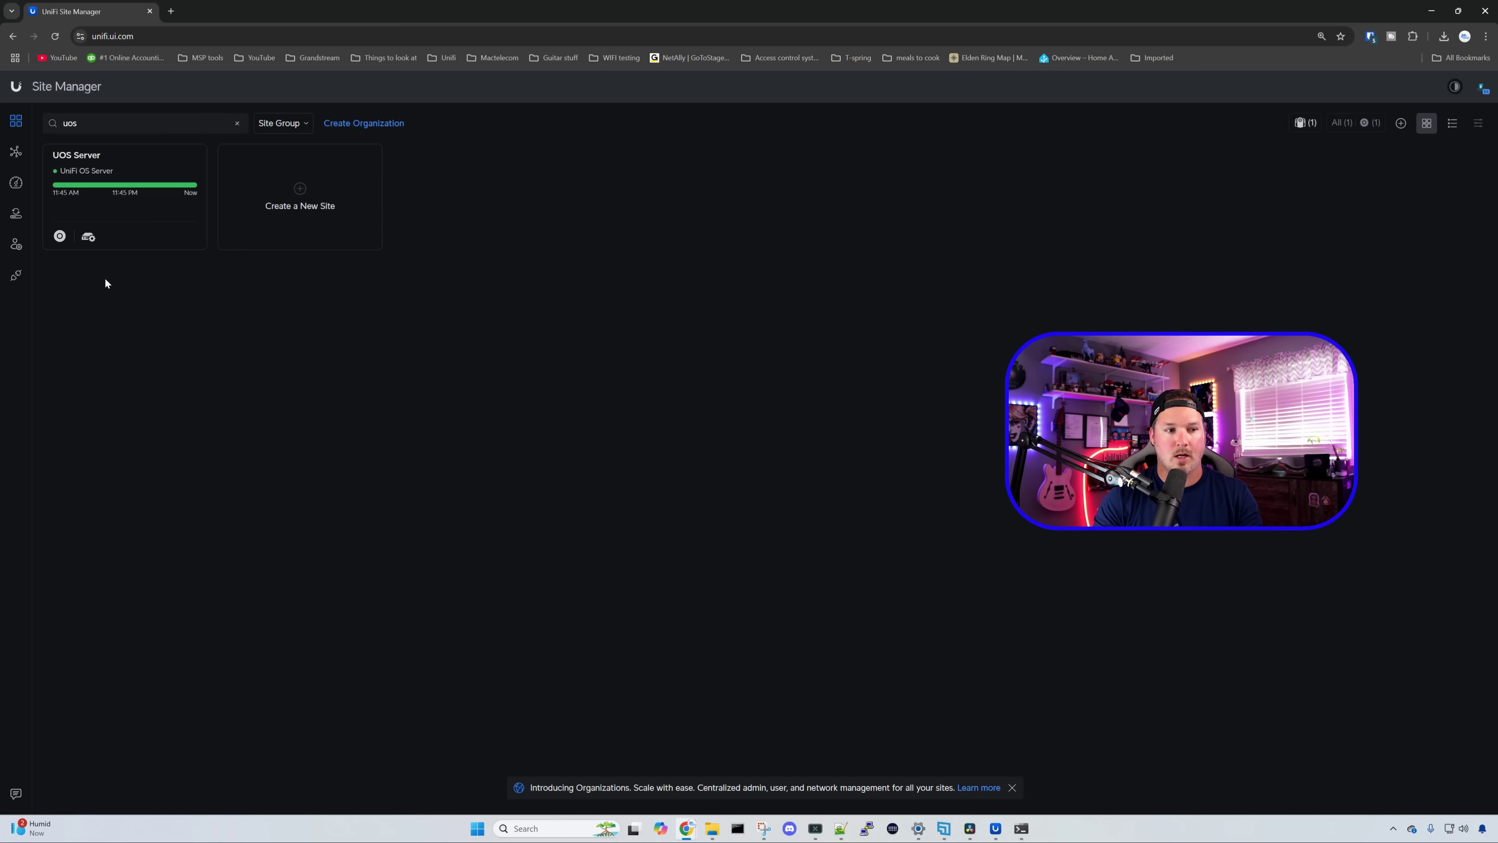
pyautogui.click(59, 237)
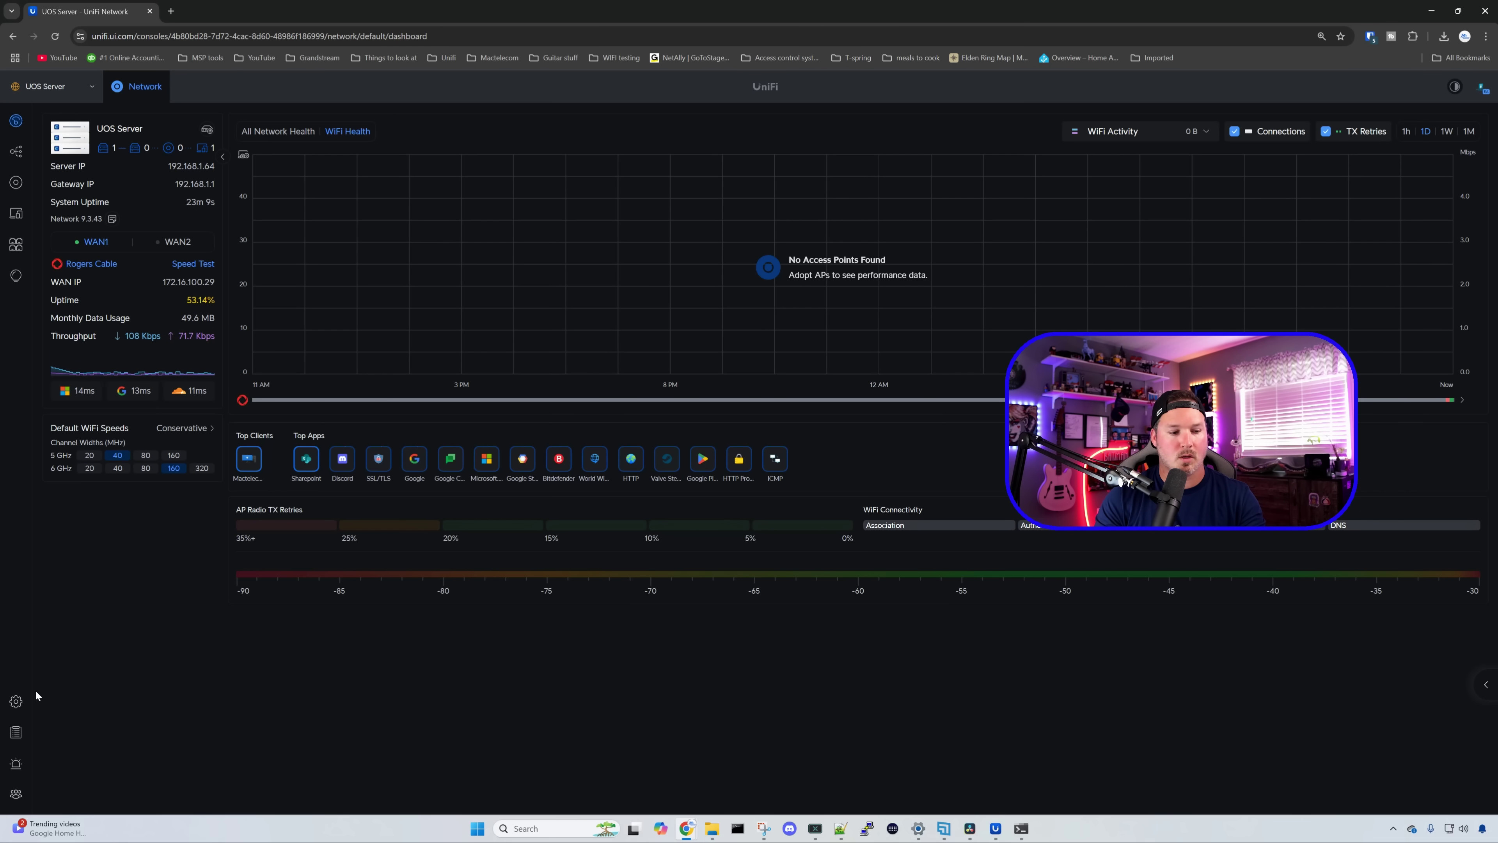
pyautogui.click(16, 701)
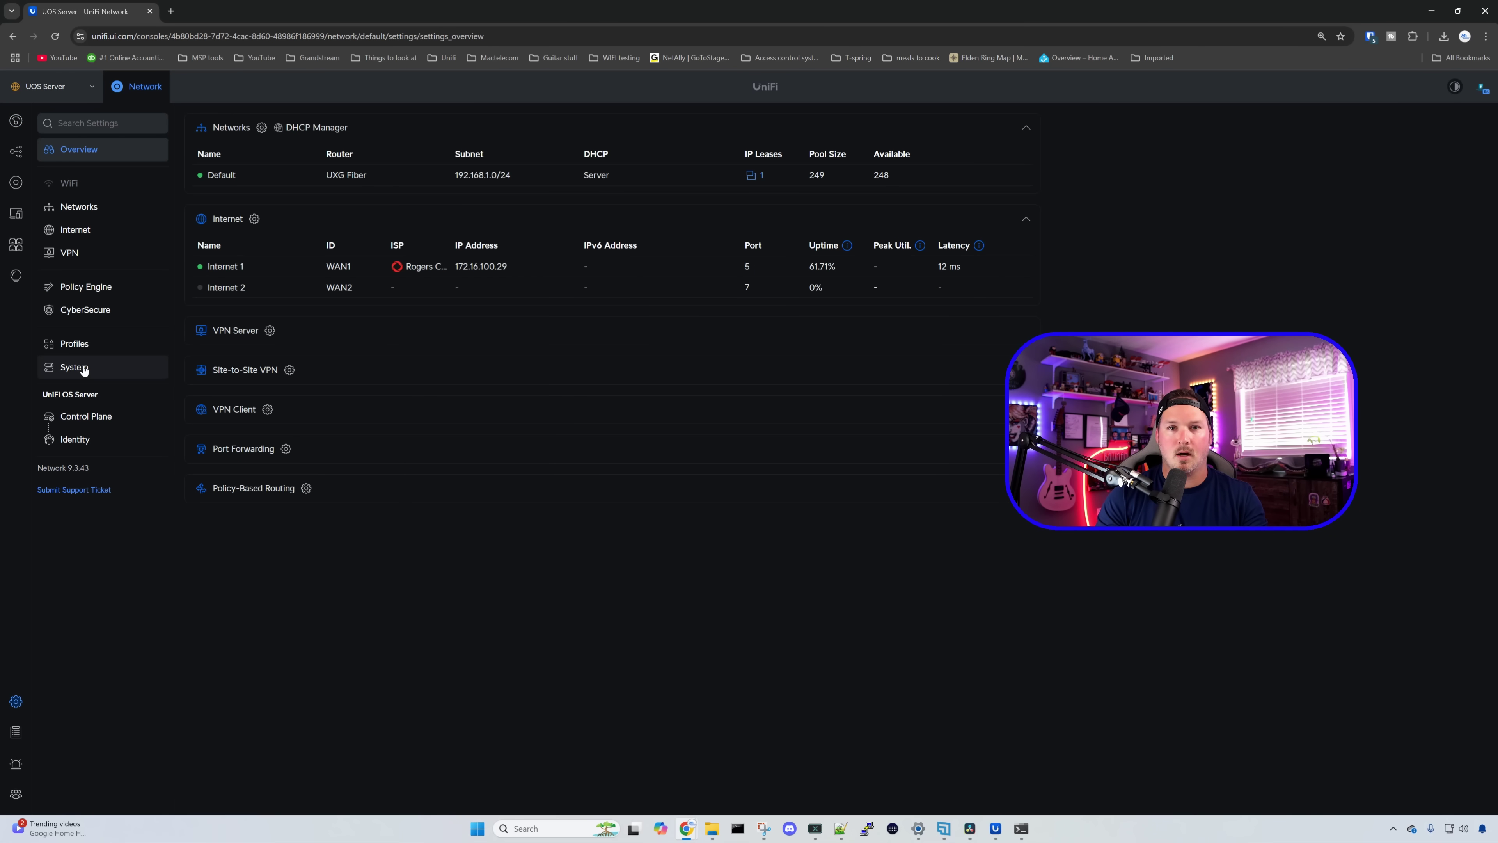
# Step: Enable Multi-Site Management under Settings > System > Site Management
pyautogui.click(83, 368)
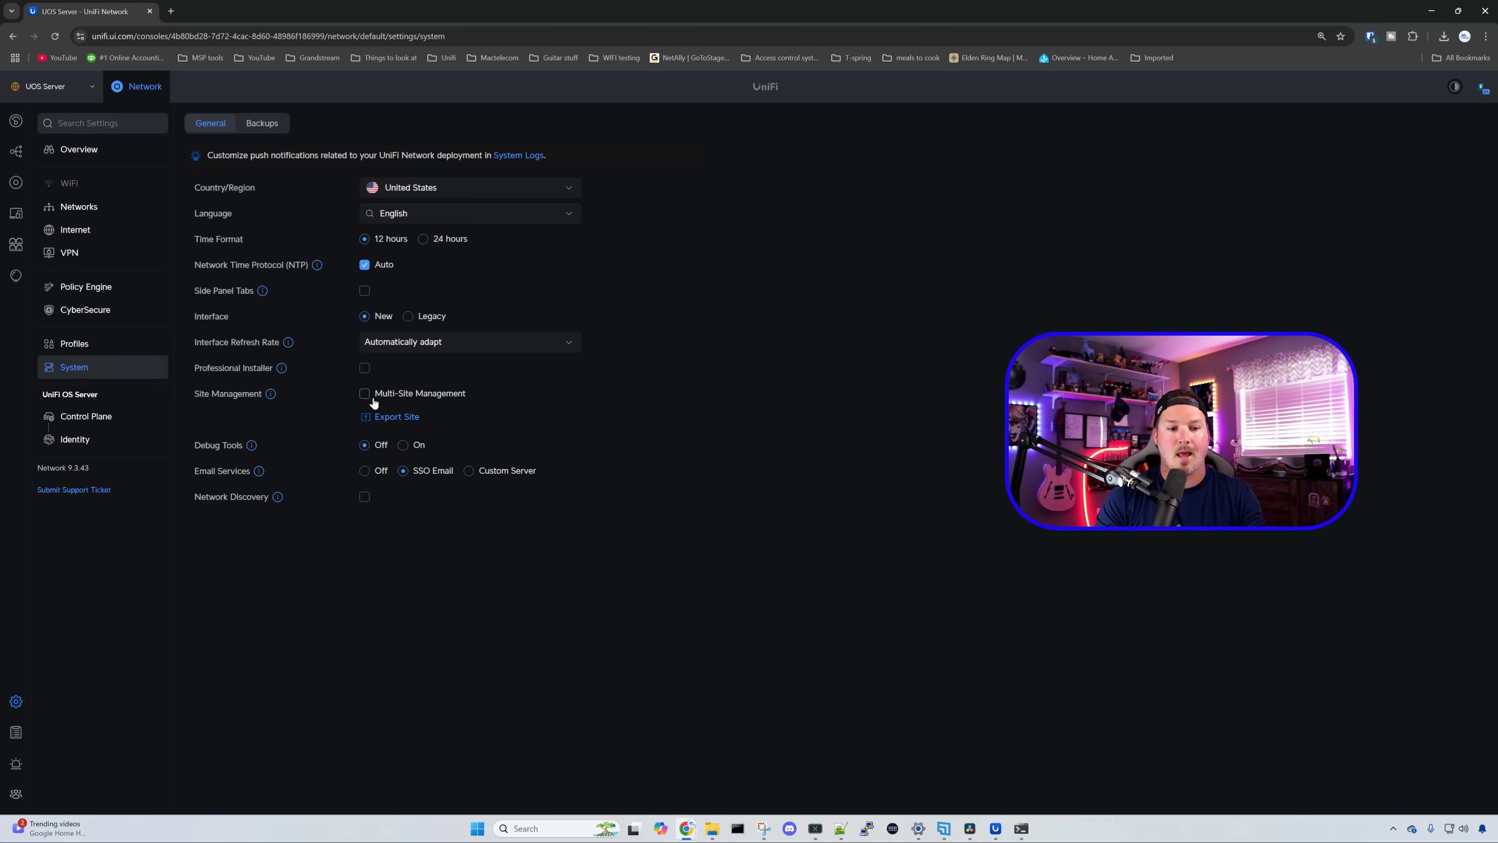
pyautogui.moveTo(273, 394)
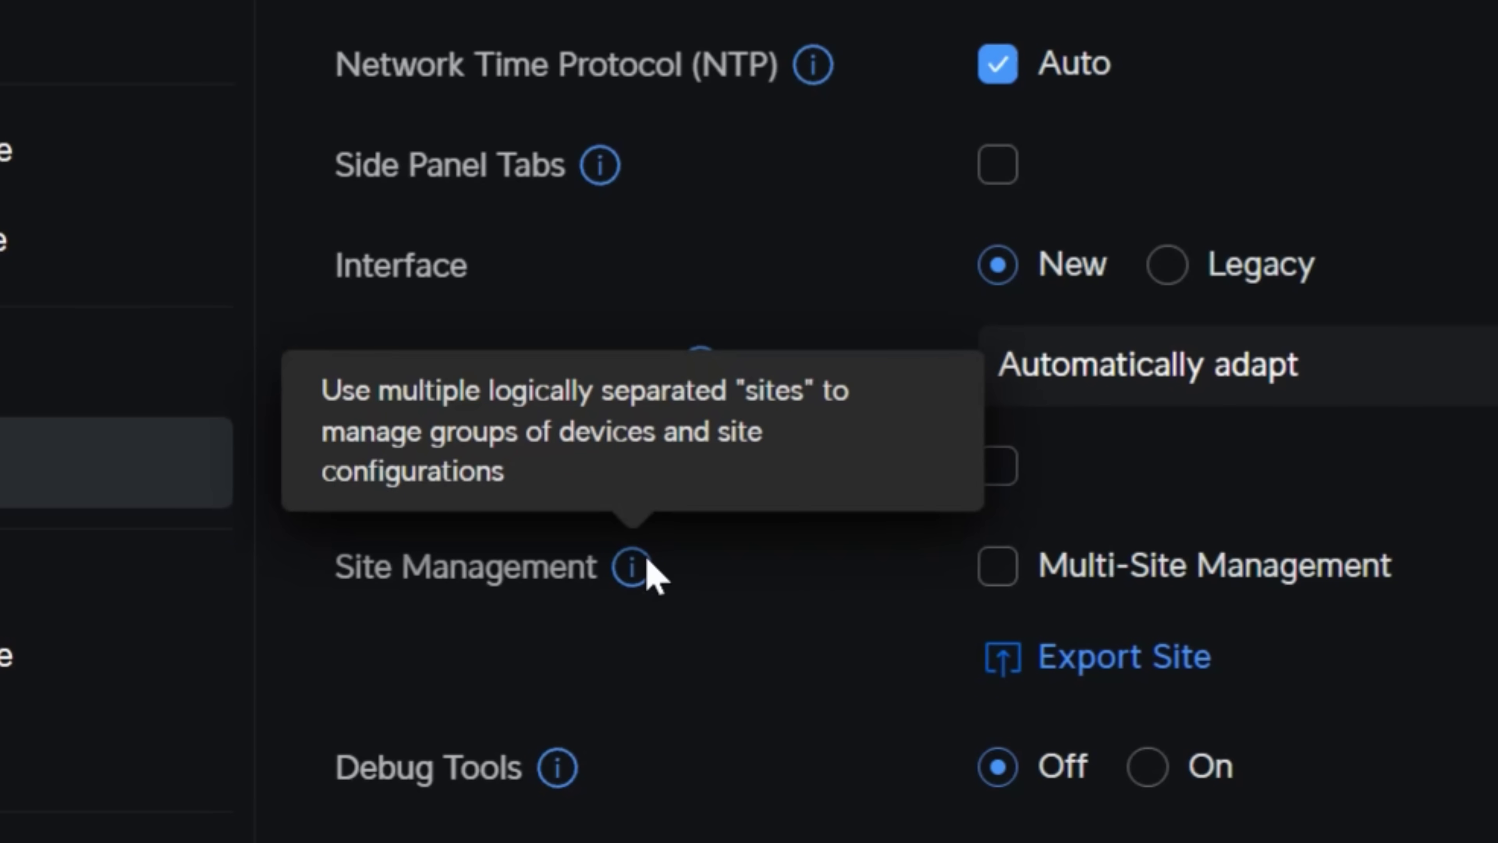
pyautogui.click(997, 565)
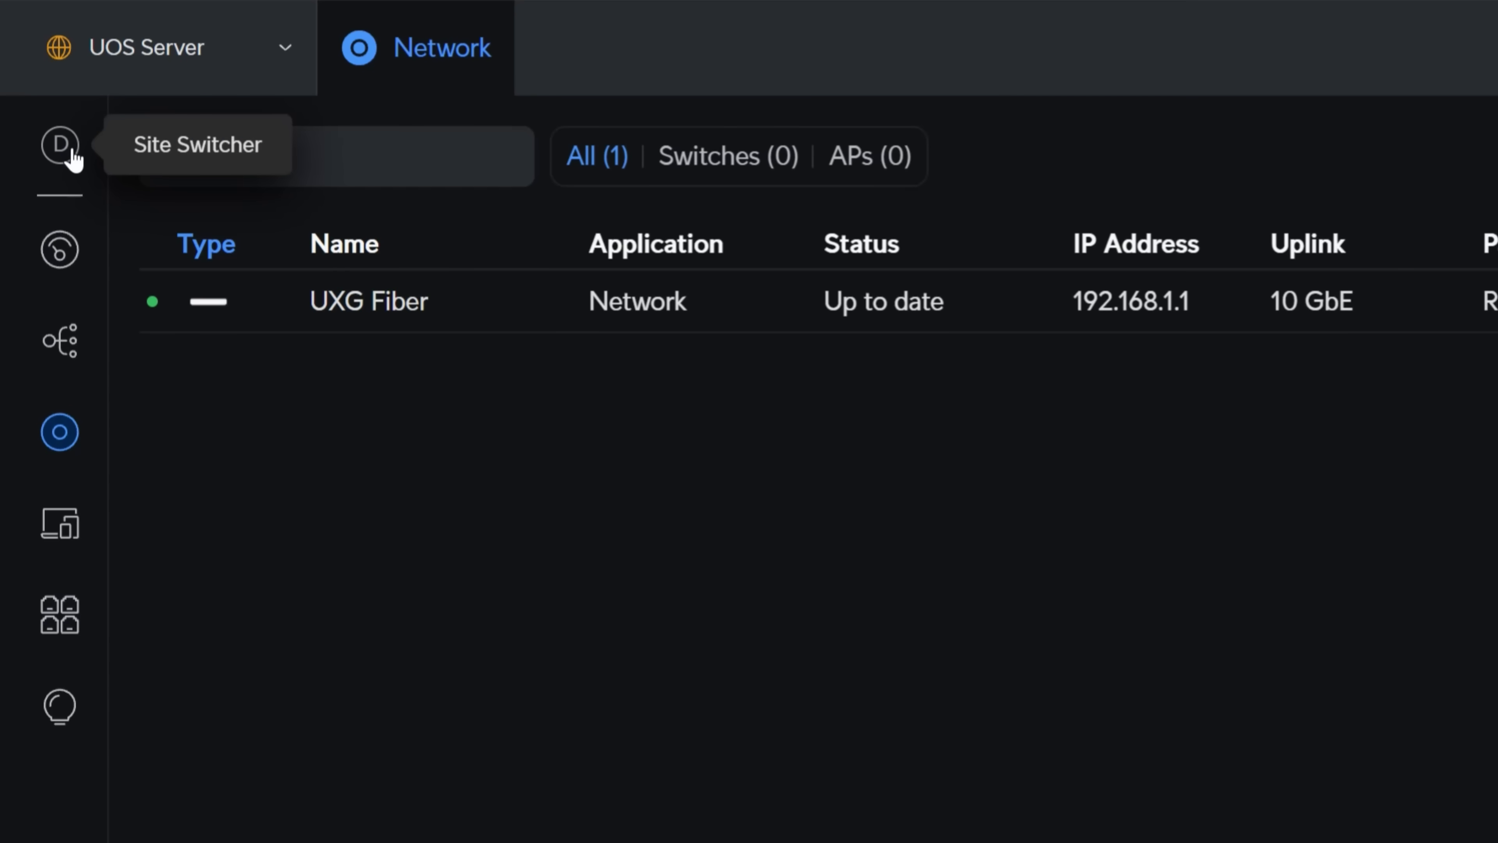
# Step: Add a site named 'YouTube Test' and confirm it appears in the site list
pyautogui.click(68, 154)
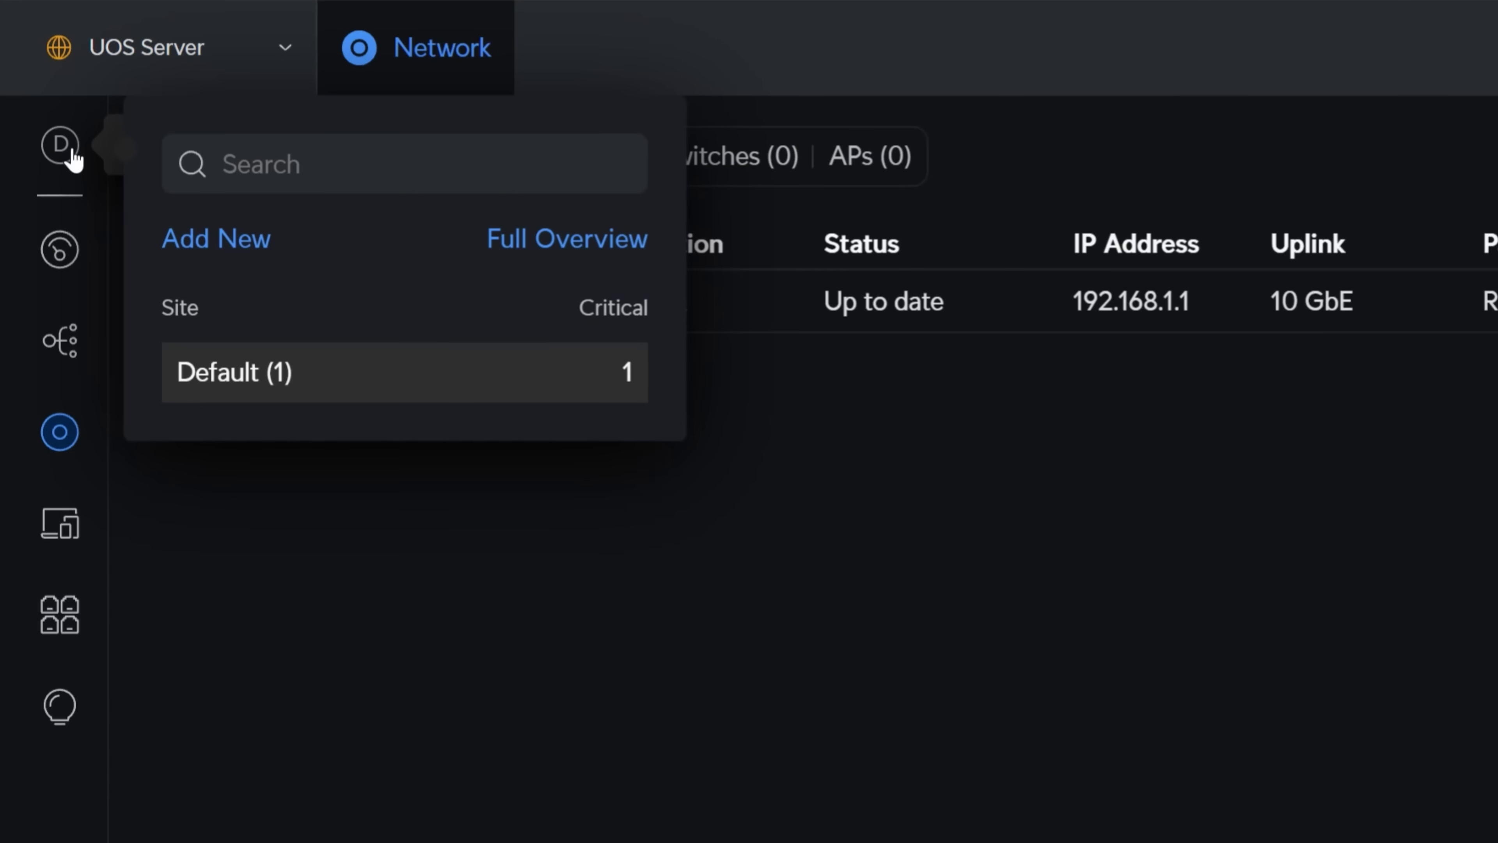
pyautogui.click(195, 243)
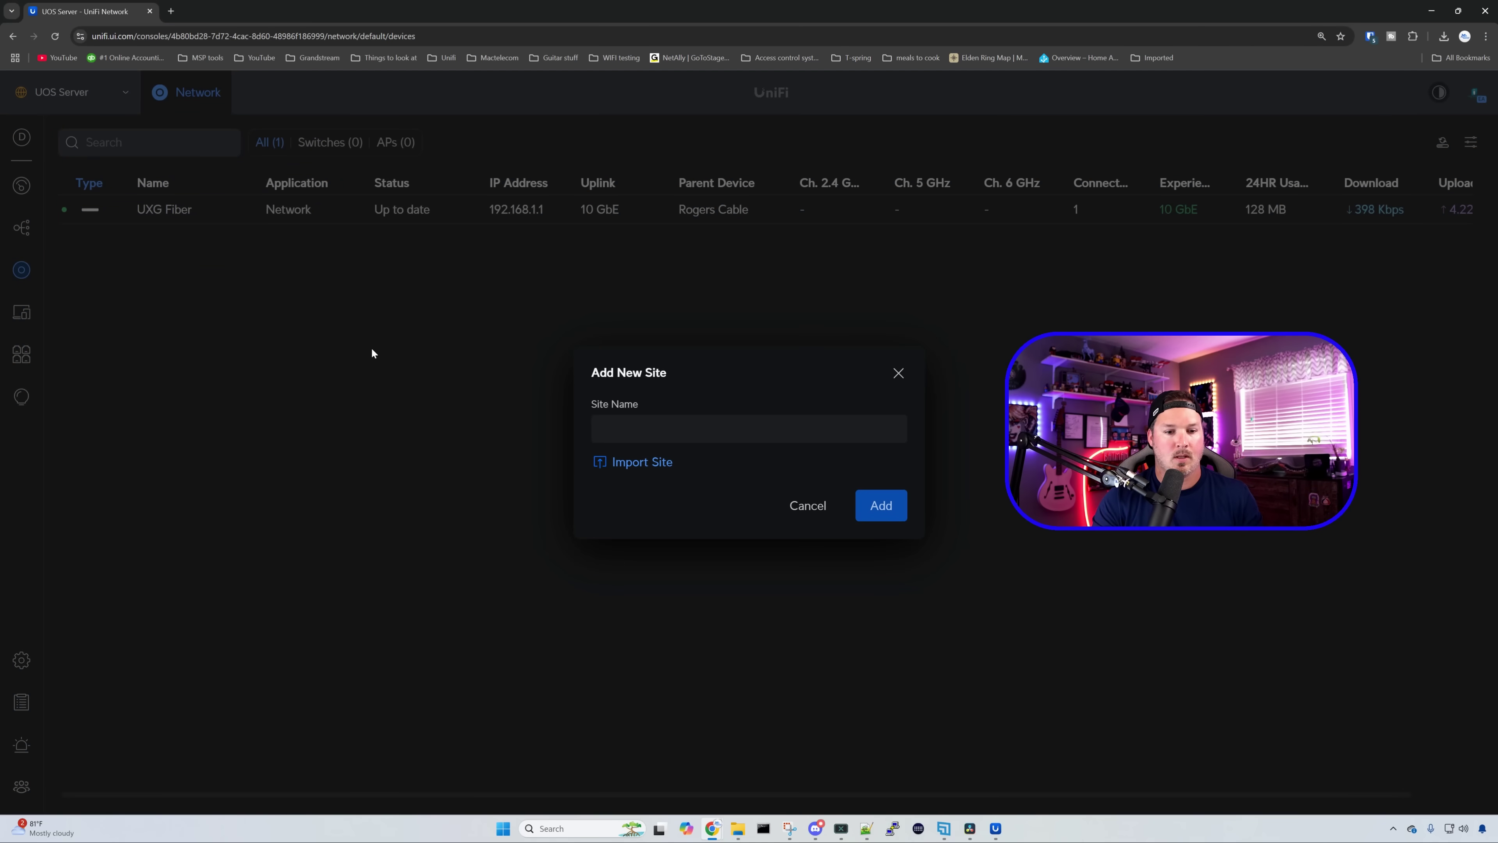
pyautogui.click(632, 427)
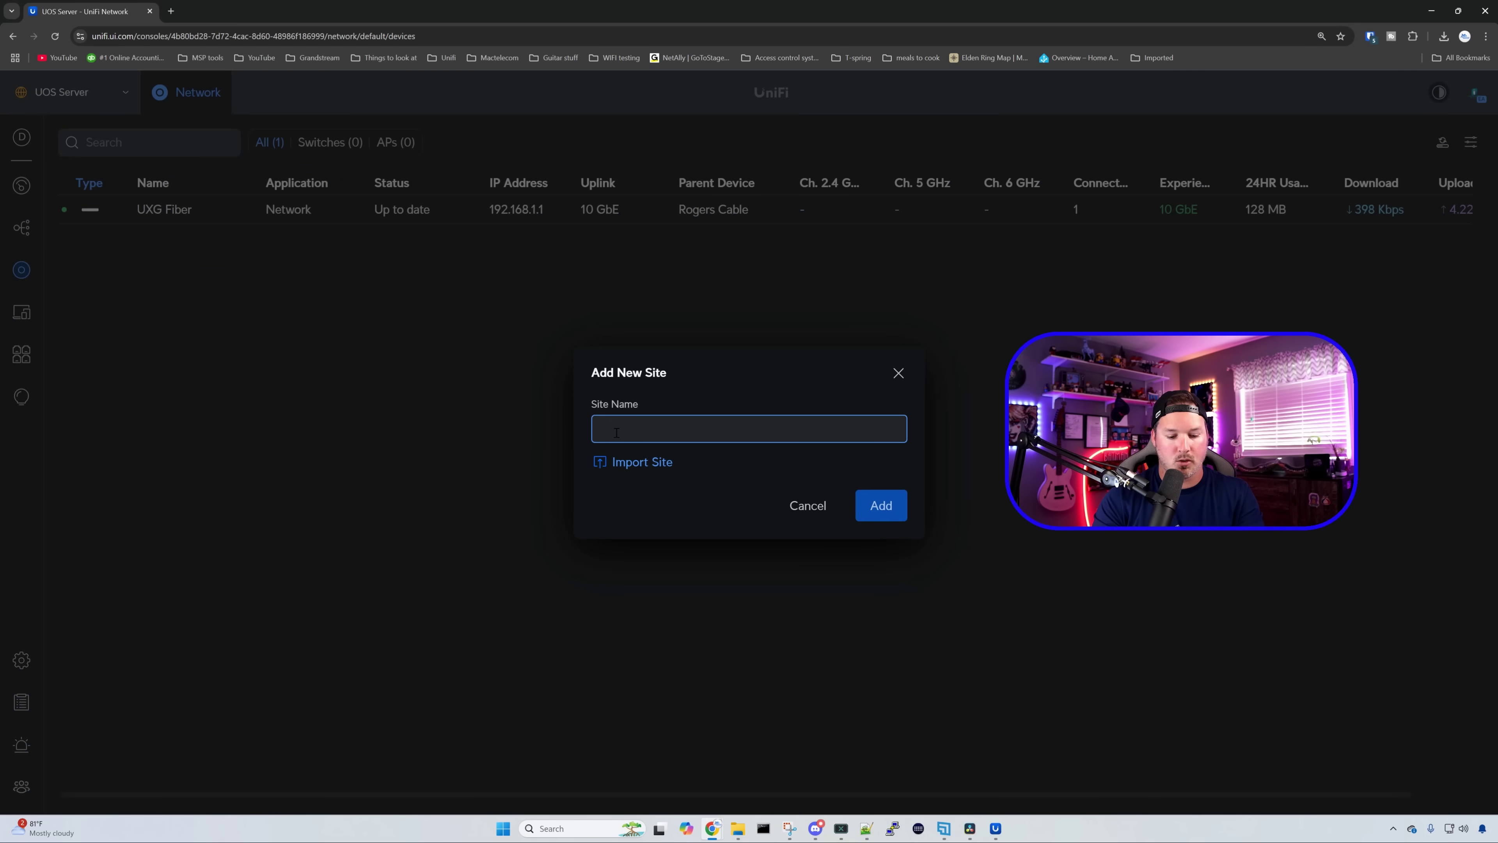
pyautogui.write('YouTub')
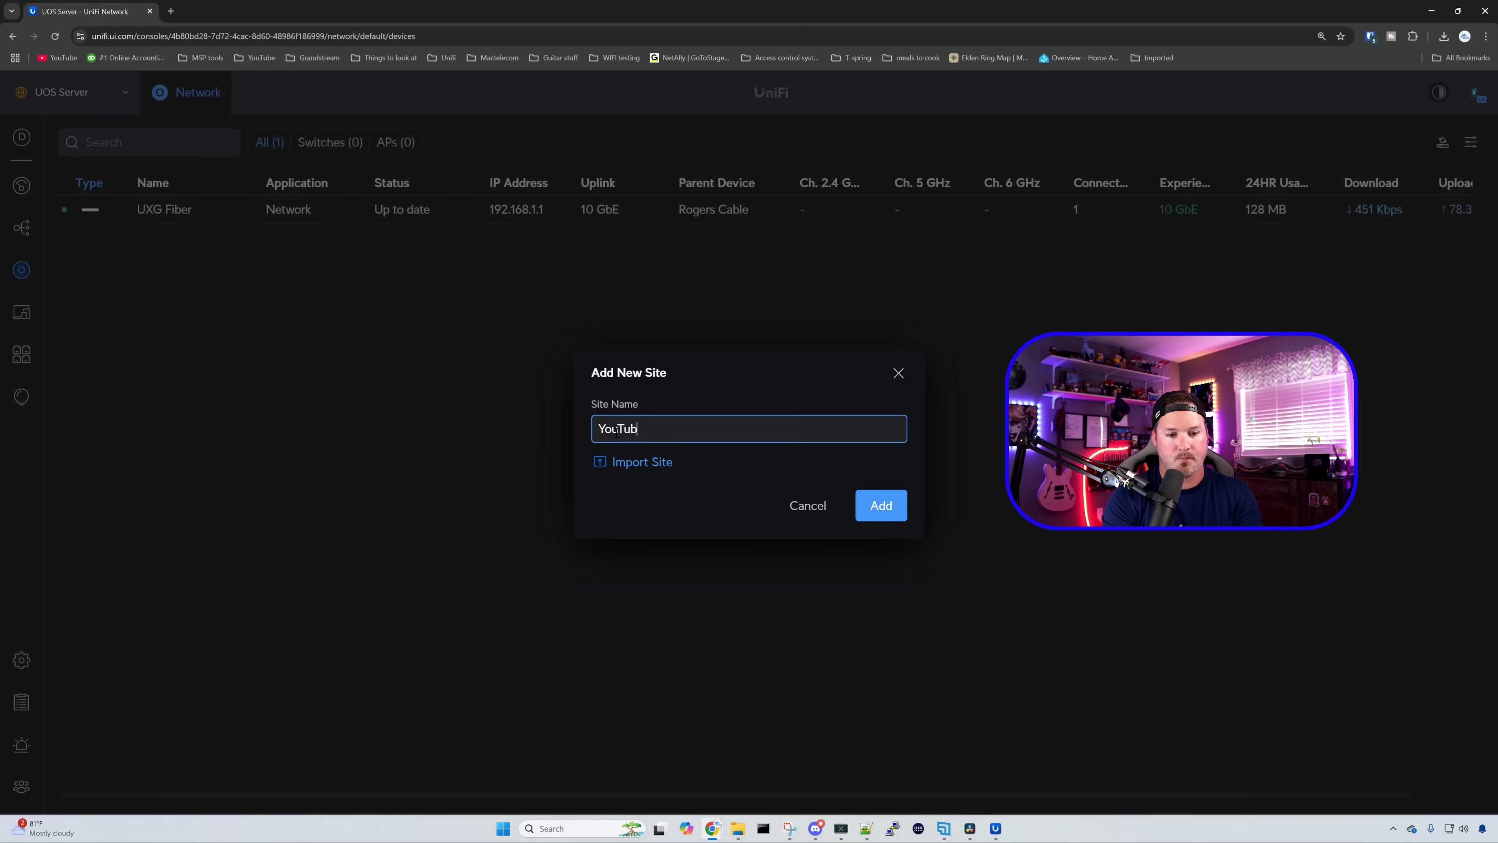
pyautogui.write('e Testr')
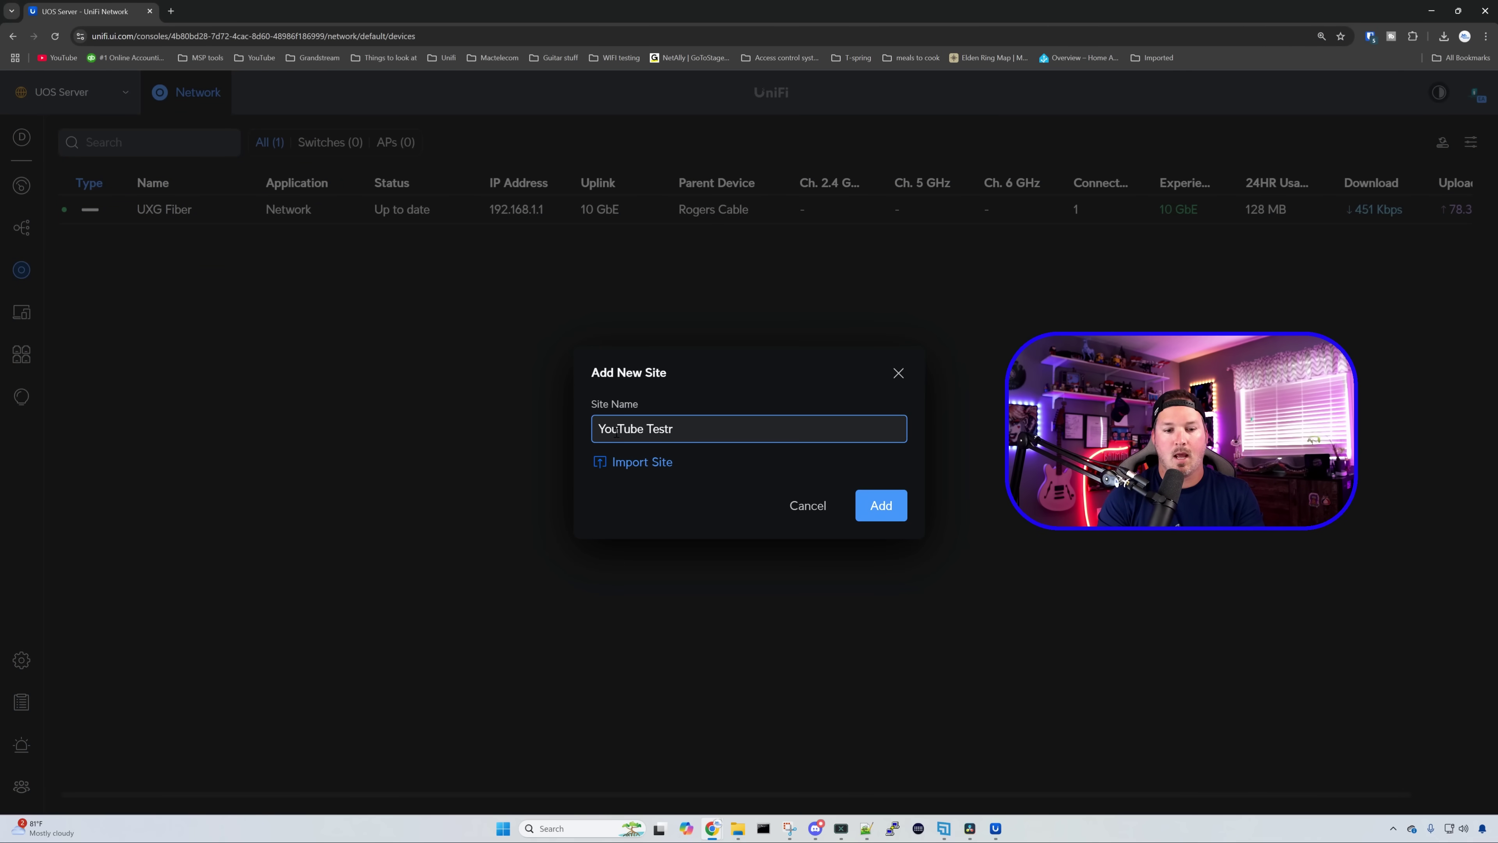
pyautogui.press('BackSpace')
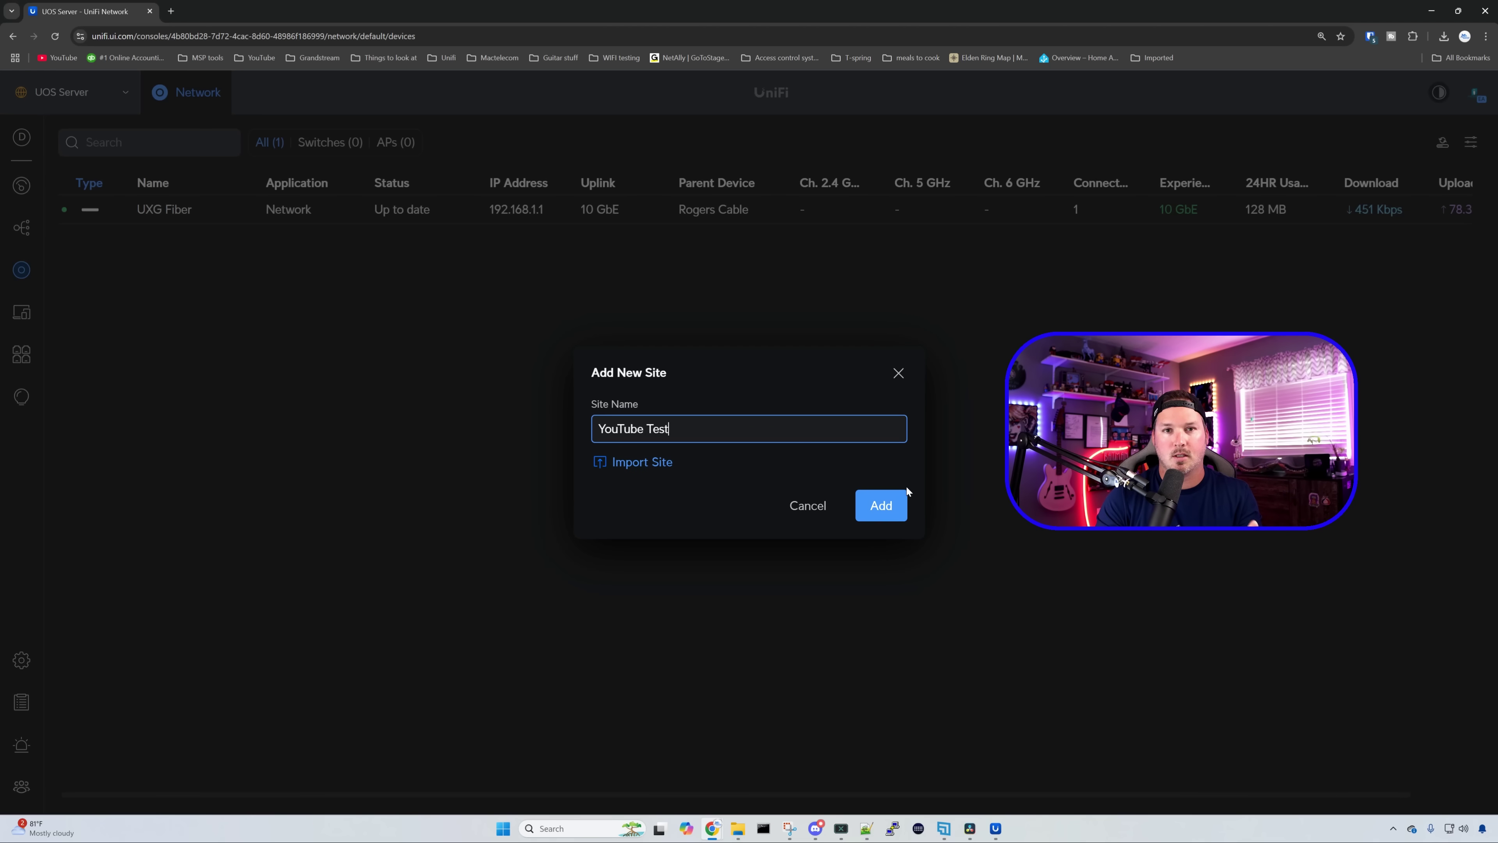
pyautogui.click(892, 507)
pyautogui.click(21, 138)
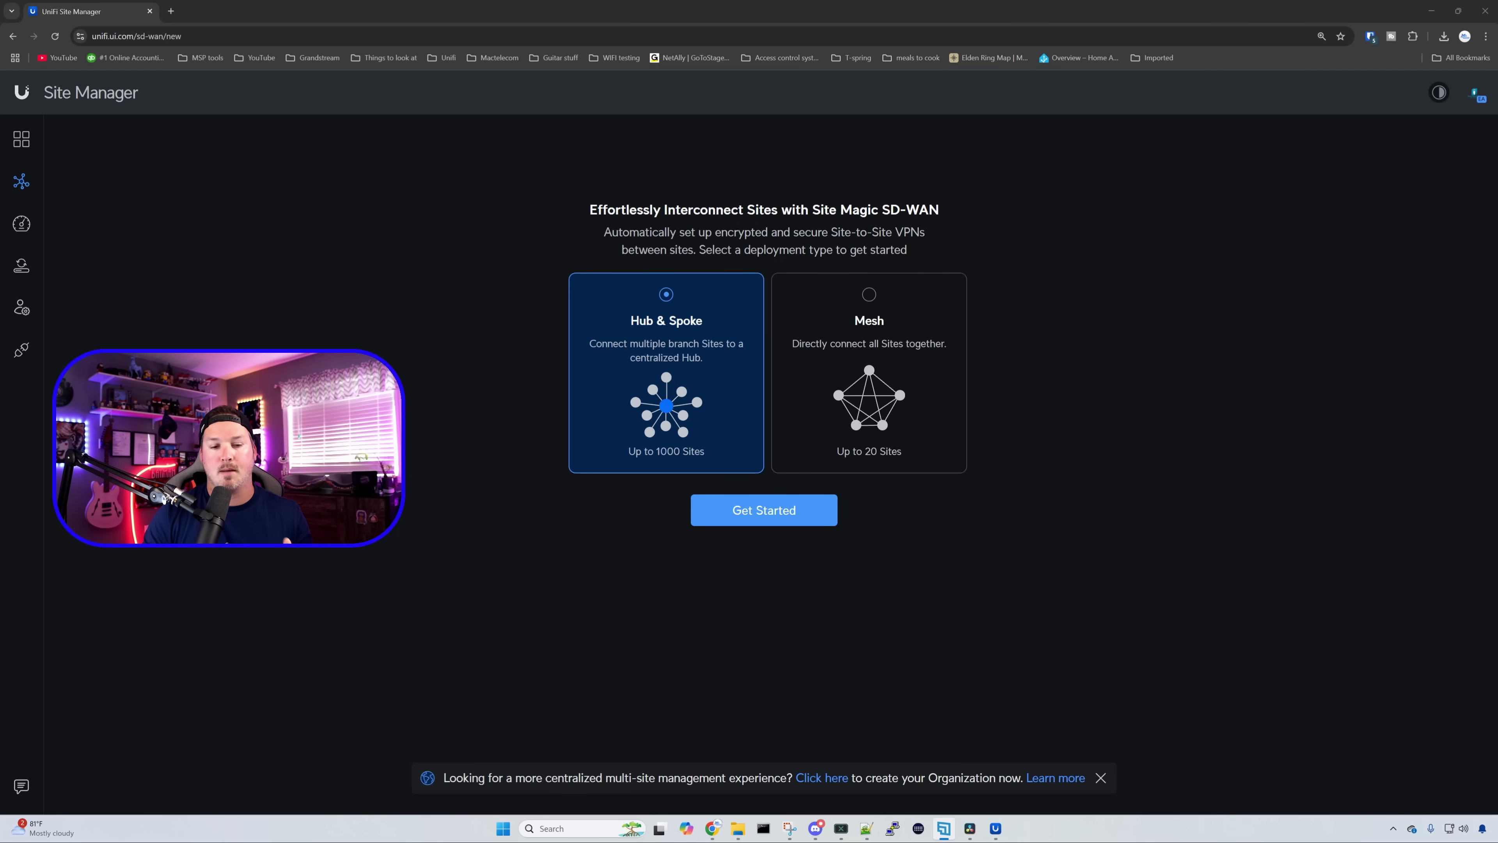
# Step: Choose a Mesh deployment and add the Default - UOS Server and MactelecomTEST sites
pyautogui.click(880, 302)
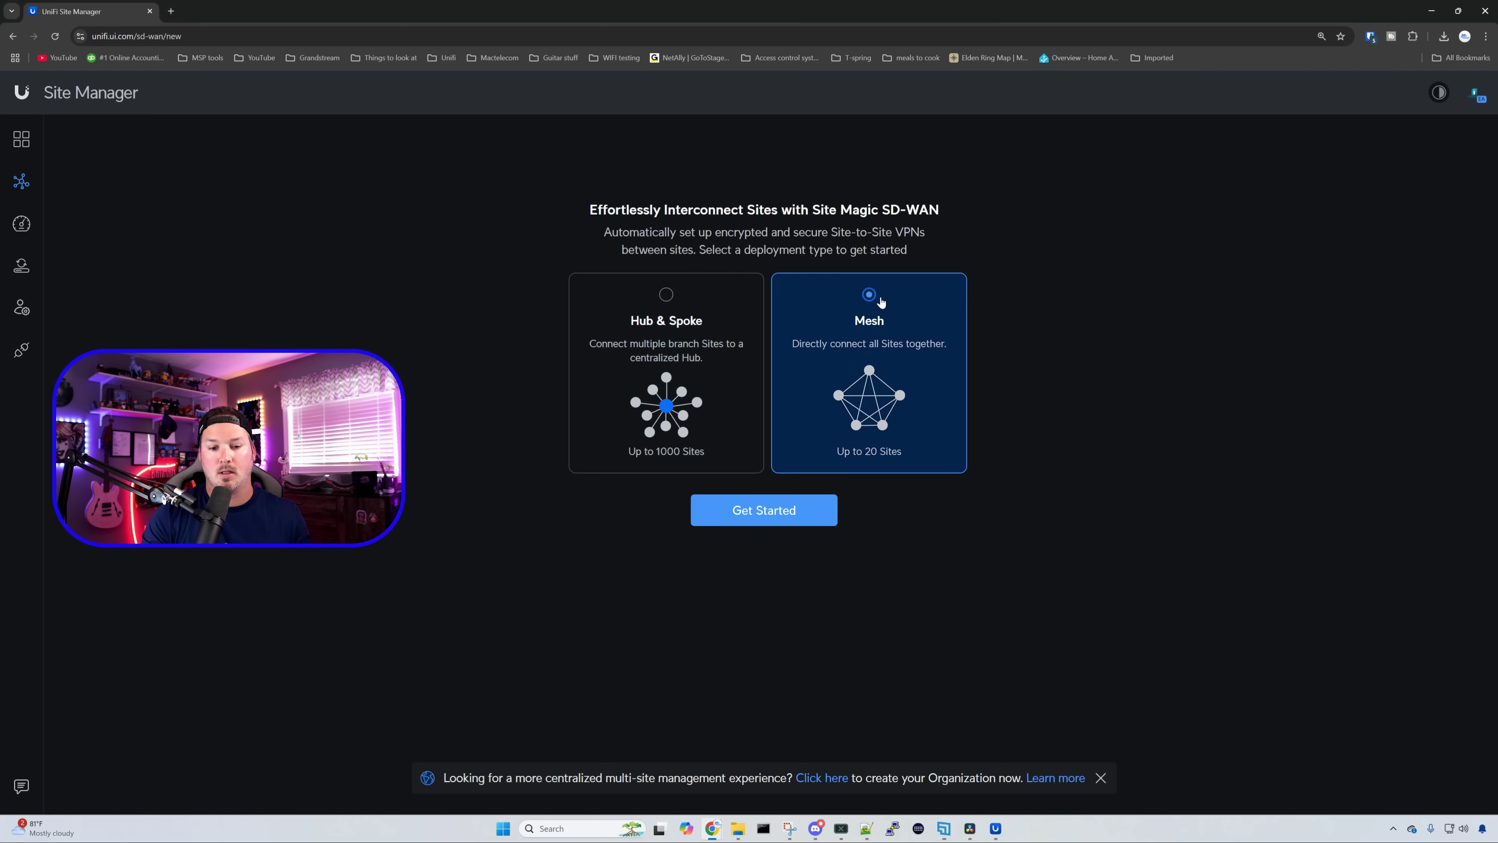
pyautogui.click(817, 509)
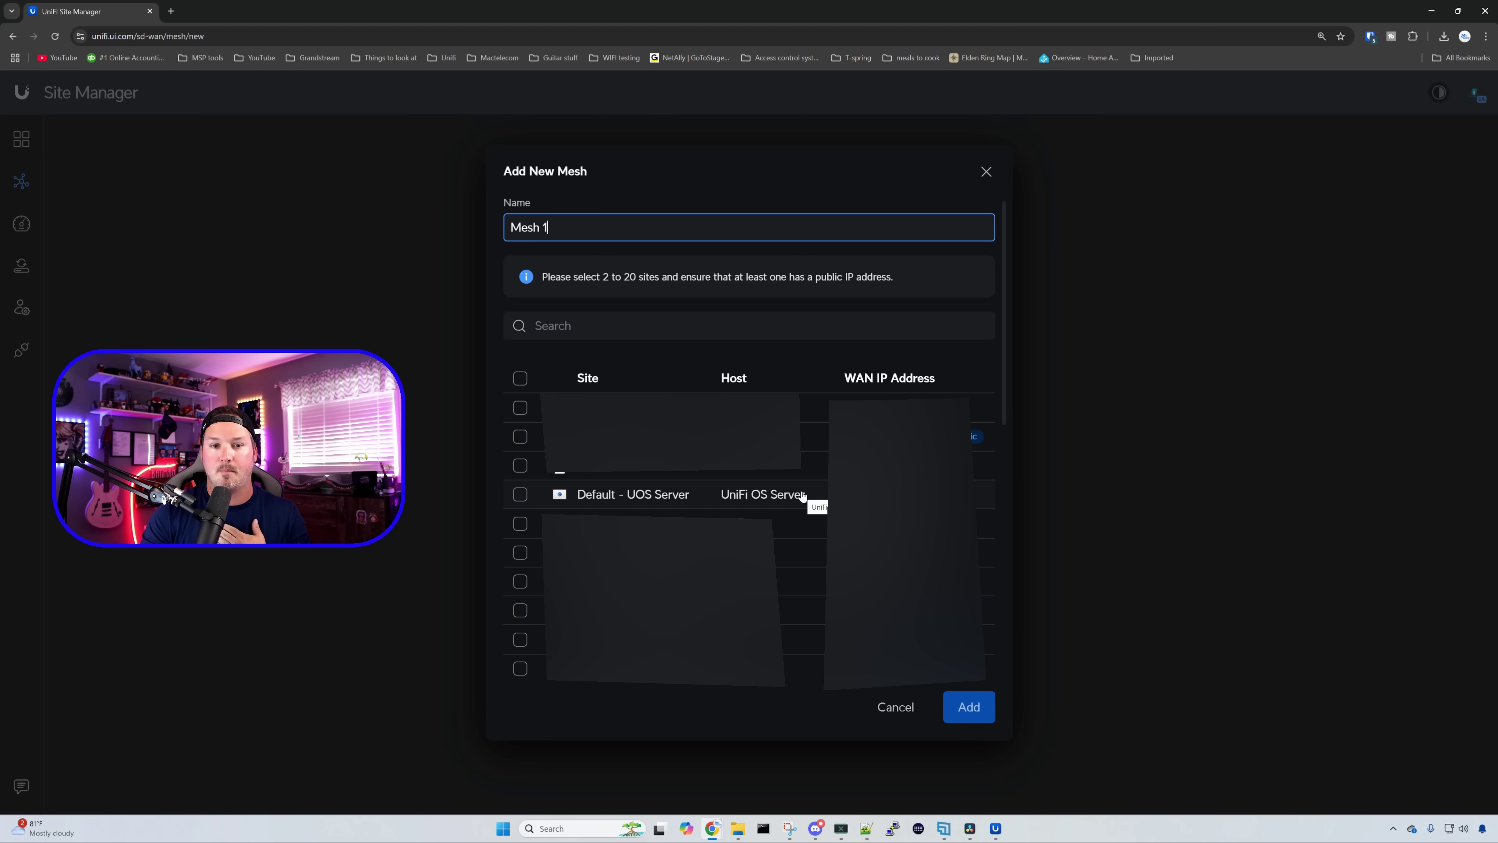
pyautogui.scroll(-5, 802, 496)
pyautogui.click(519, 522)
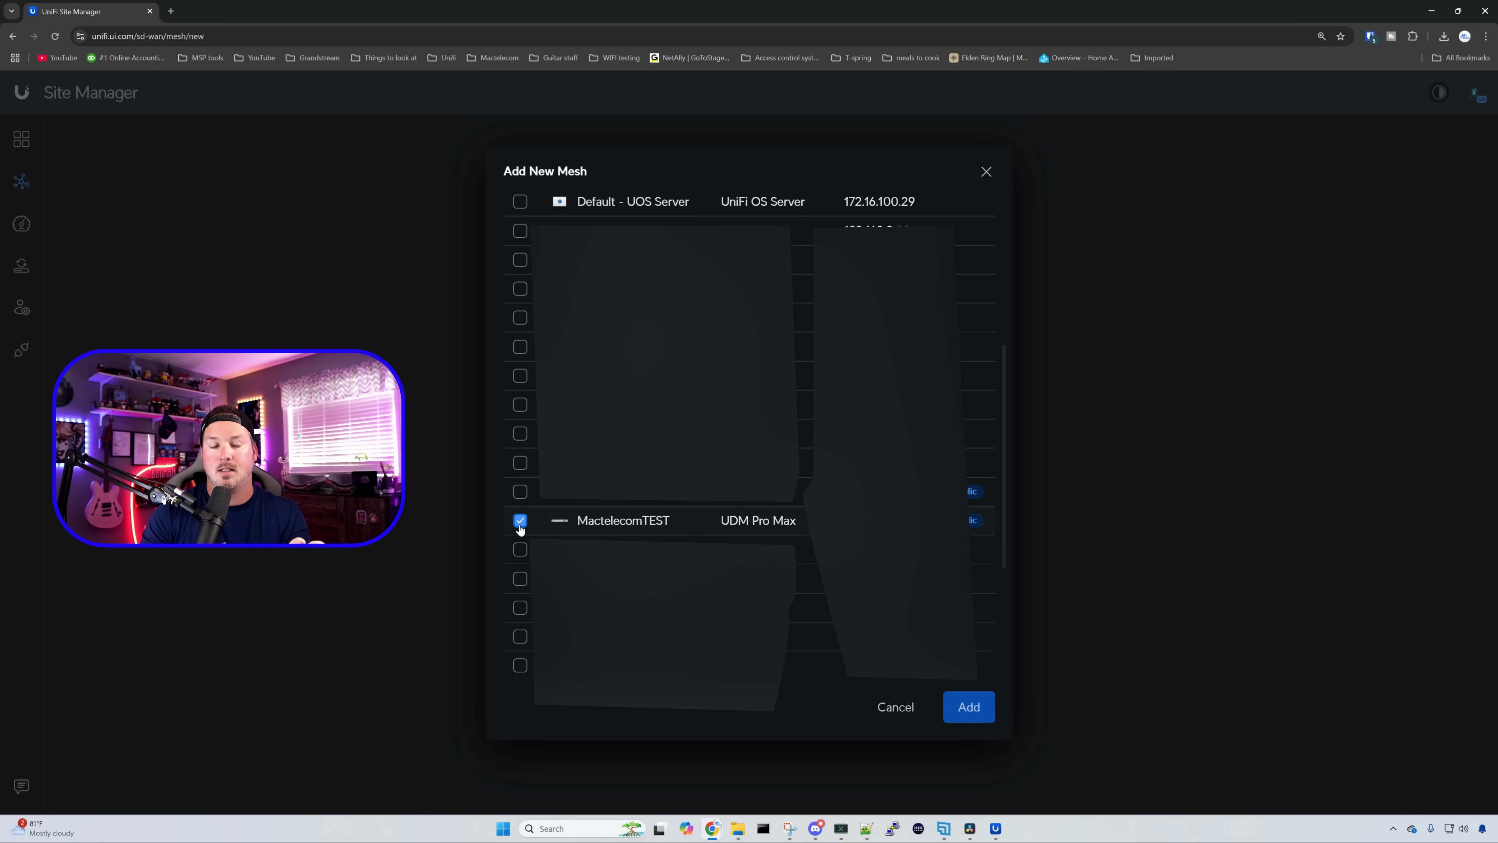
pyautogui.scroll(1, 520, 354)
pyautogui.click(519, 260)
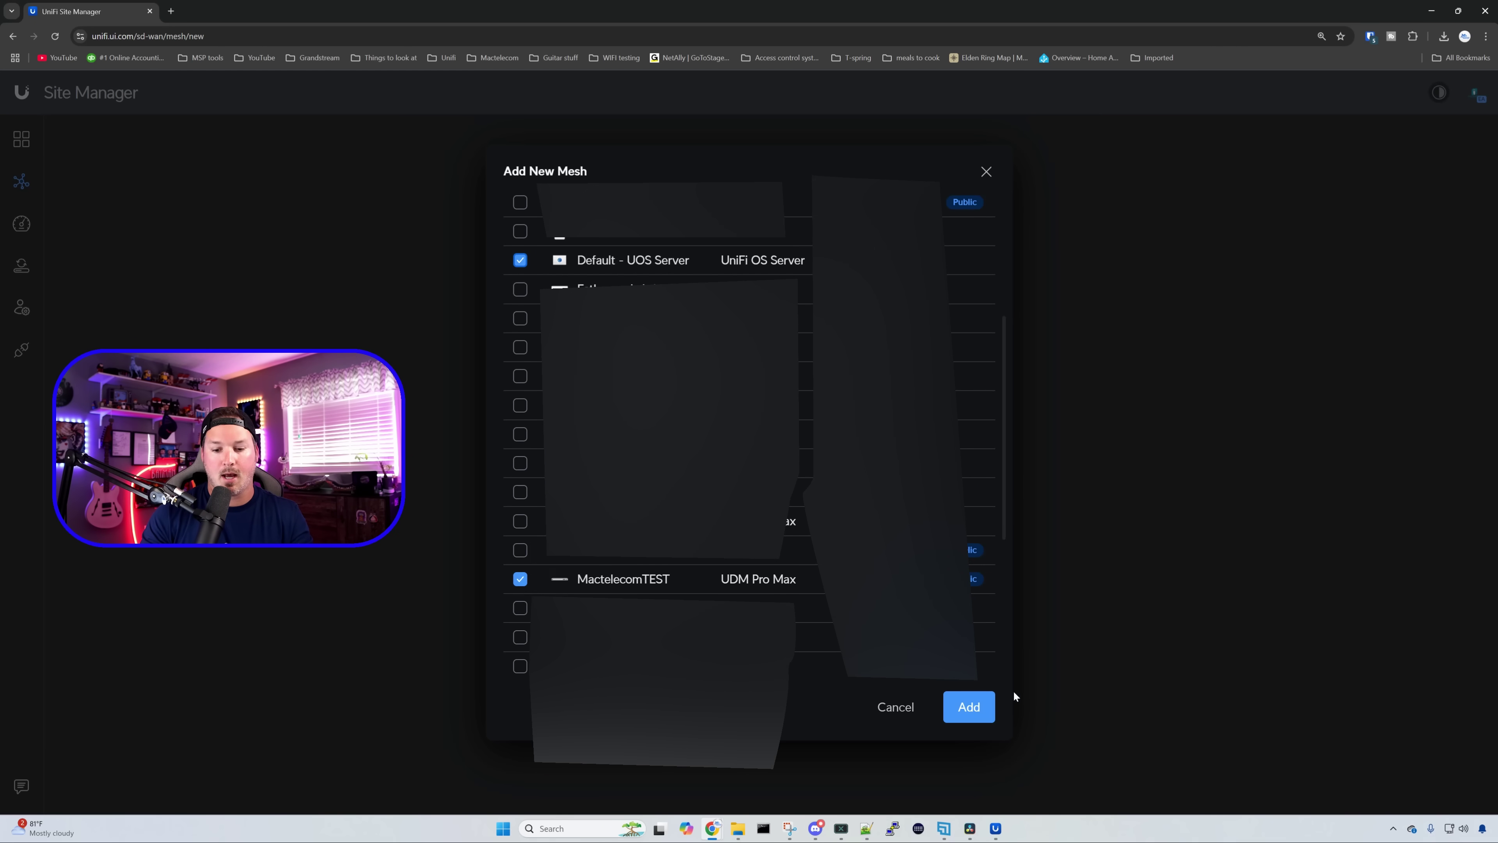
pyautogui.click(986, 705)
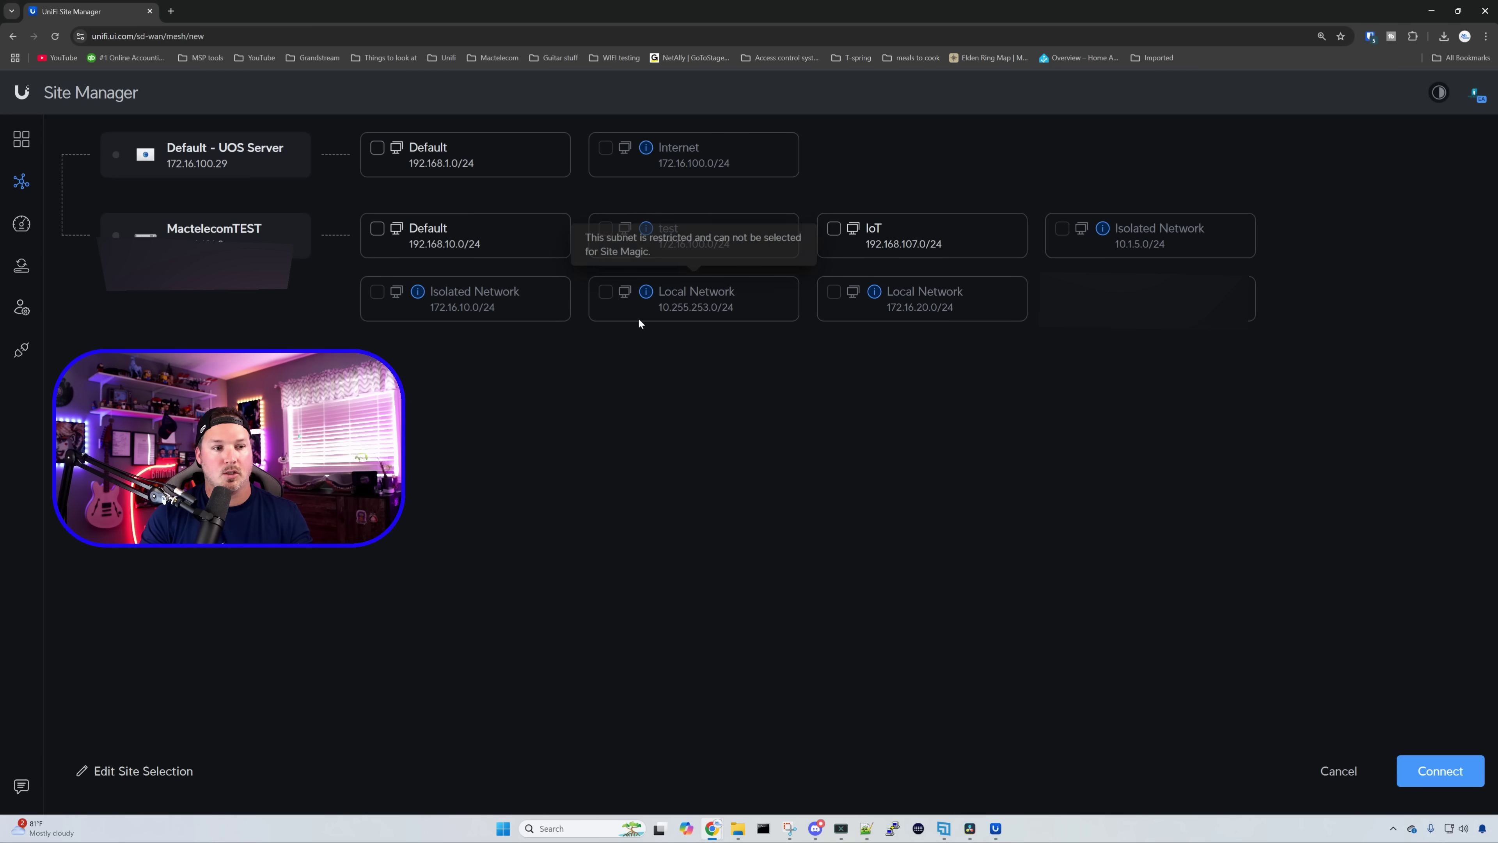
# Step: Connect Mesh 1 using the 192.168.1.0/24 and 192.168.10.0/24 Default networks
pyautogui.click(376, 152)
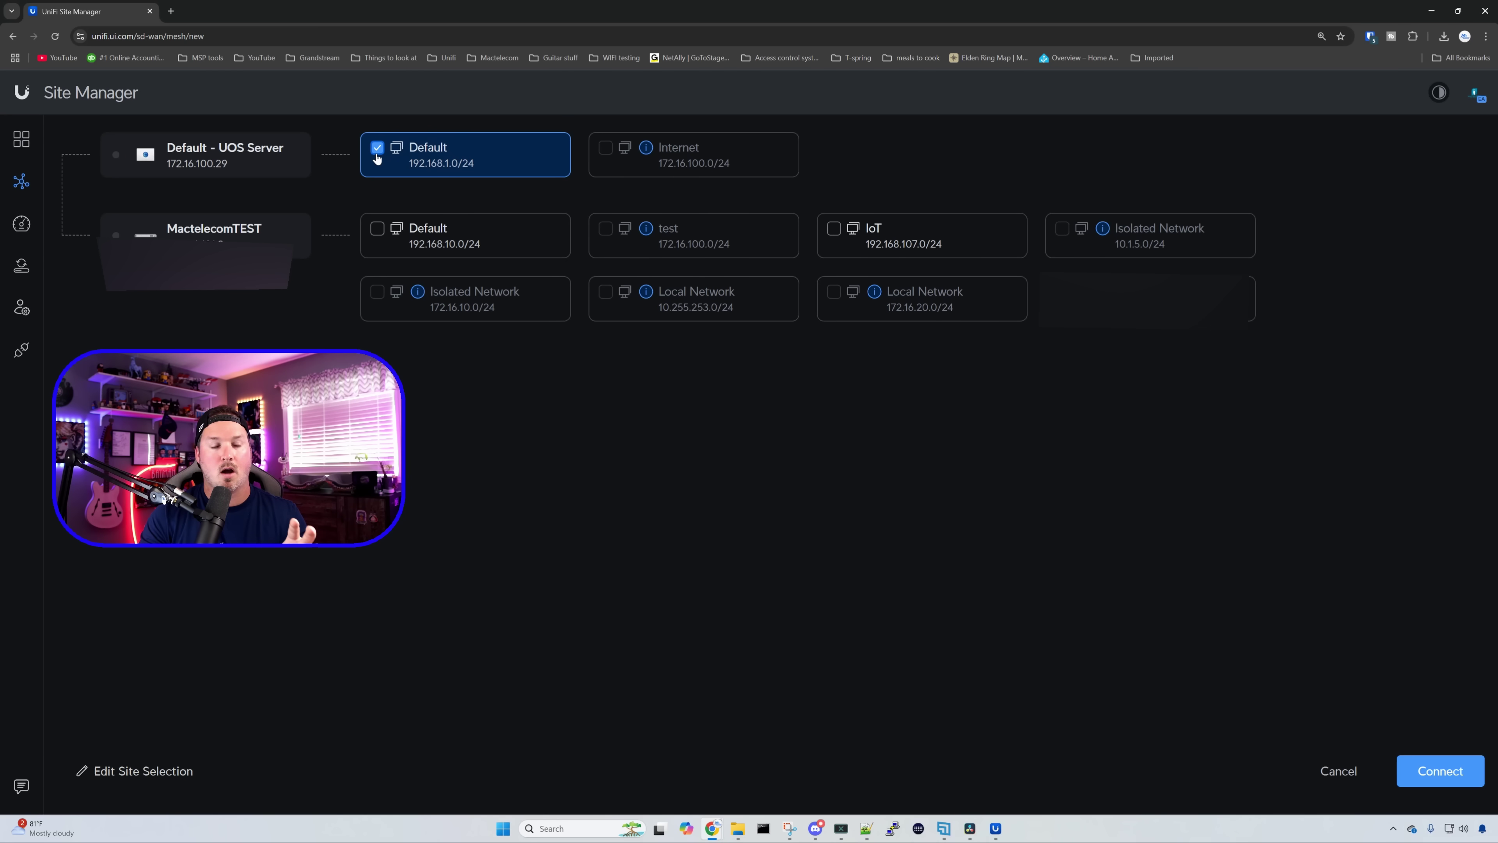
pyautogui.click(378, 230)
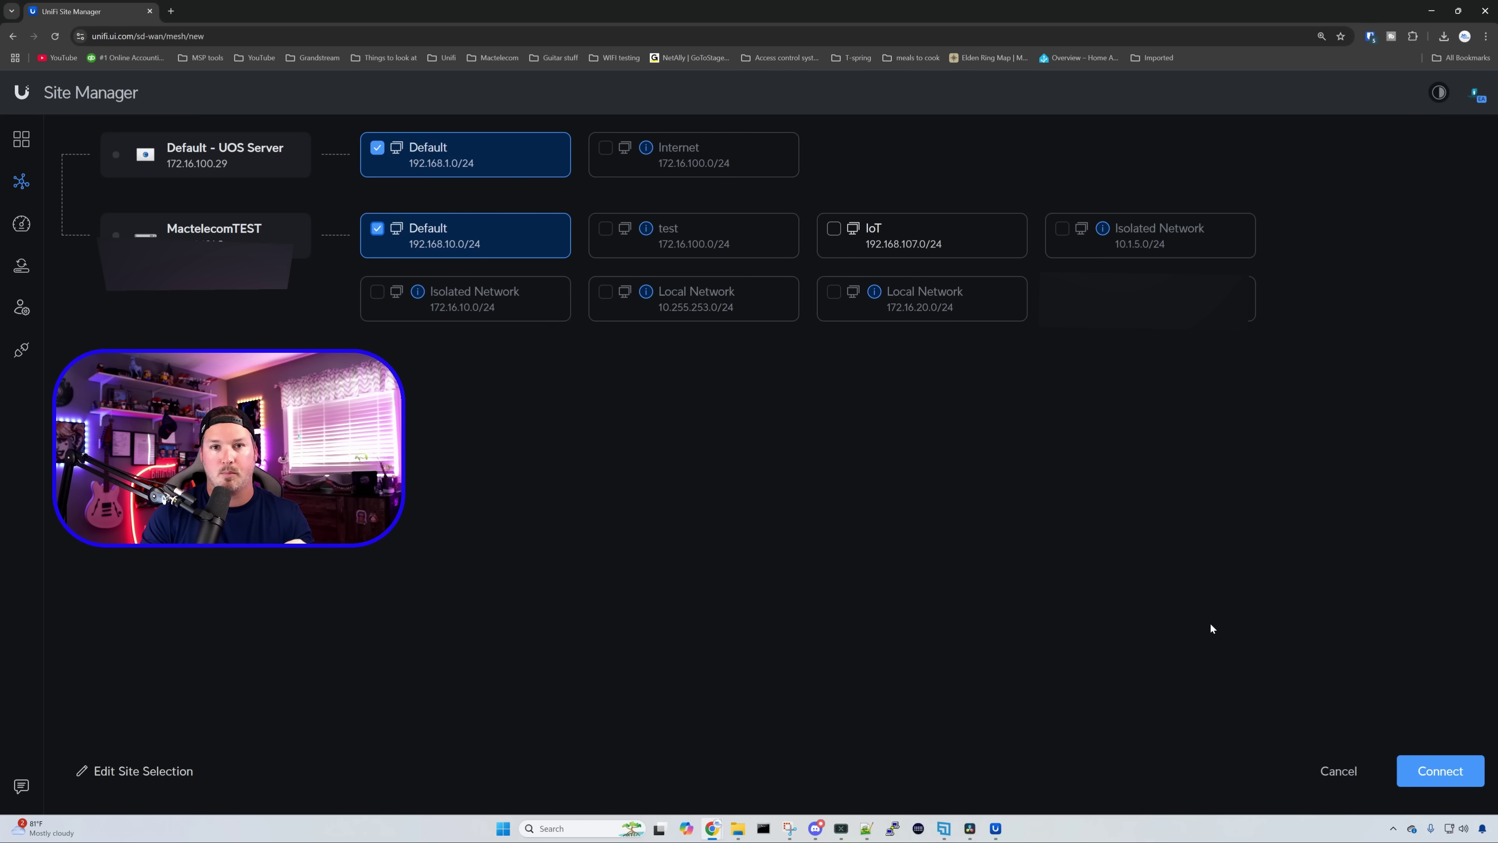
pyautogui.click(1420, 758)
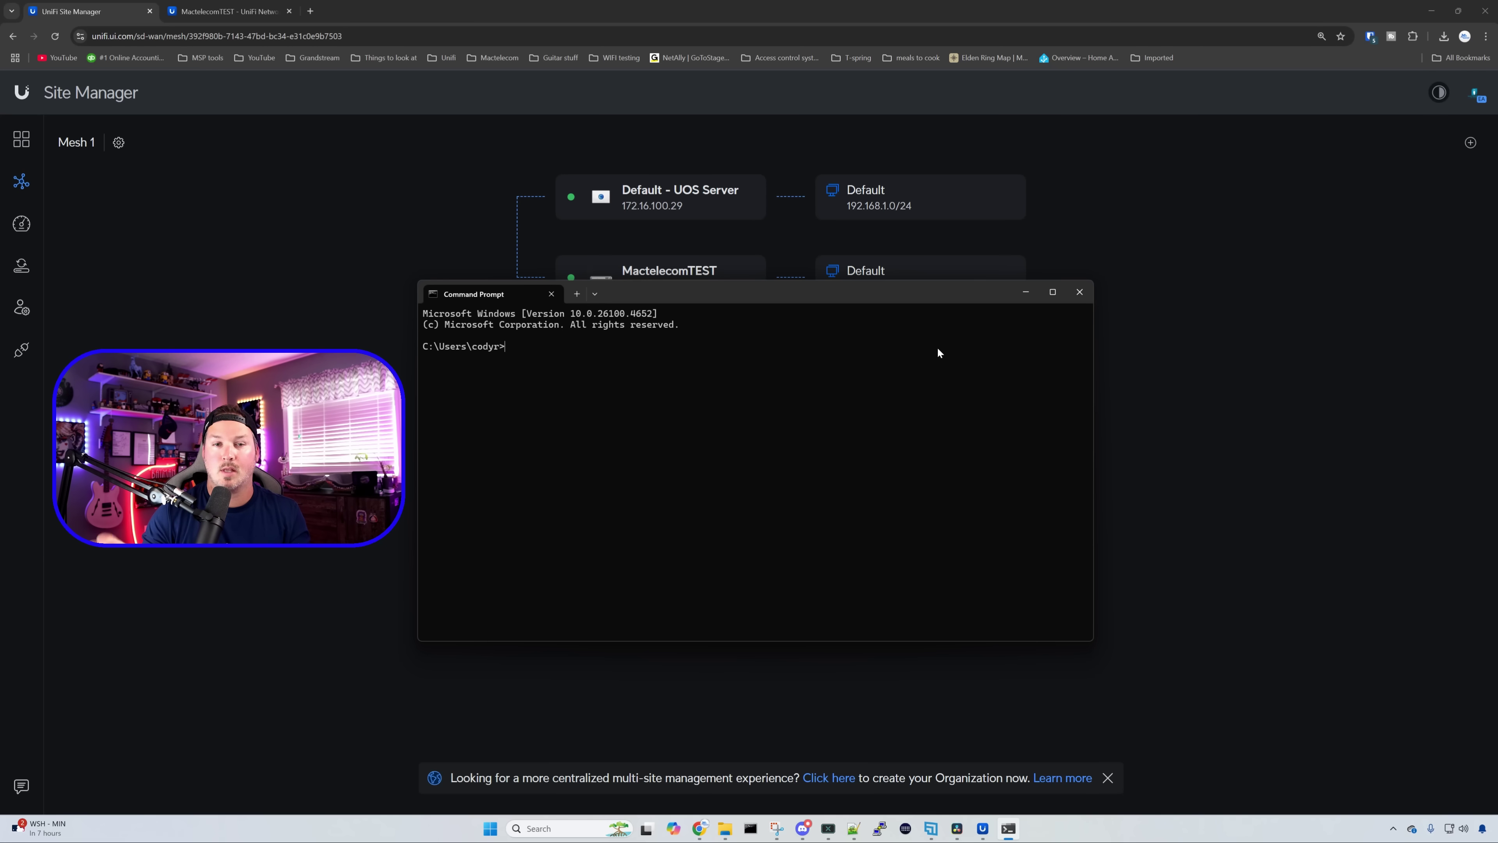
# Step: Ping 192.168.10.77 at the remote site from Command Prompt
pyautogui.write('ping 192.168.10.7')
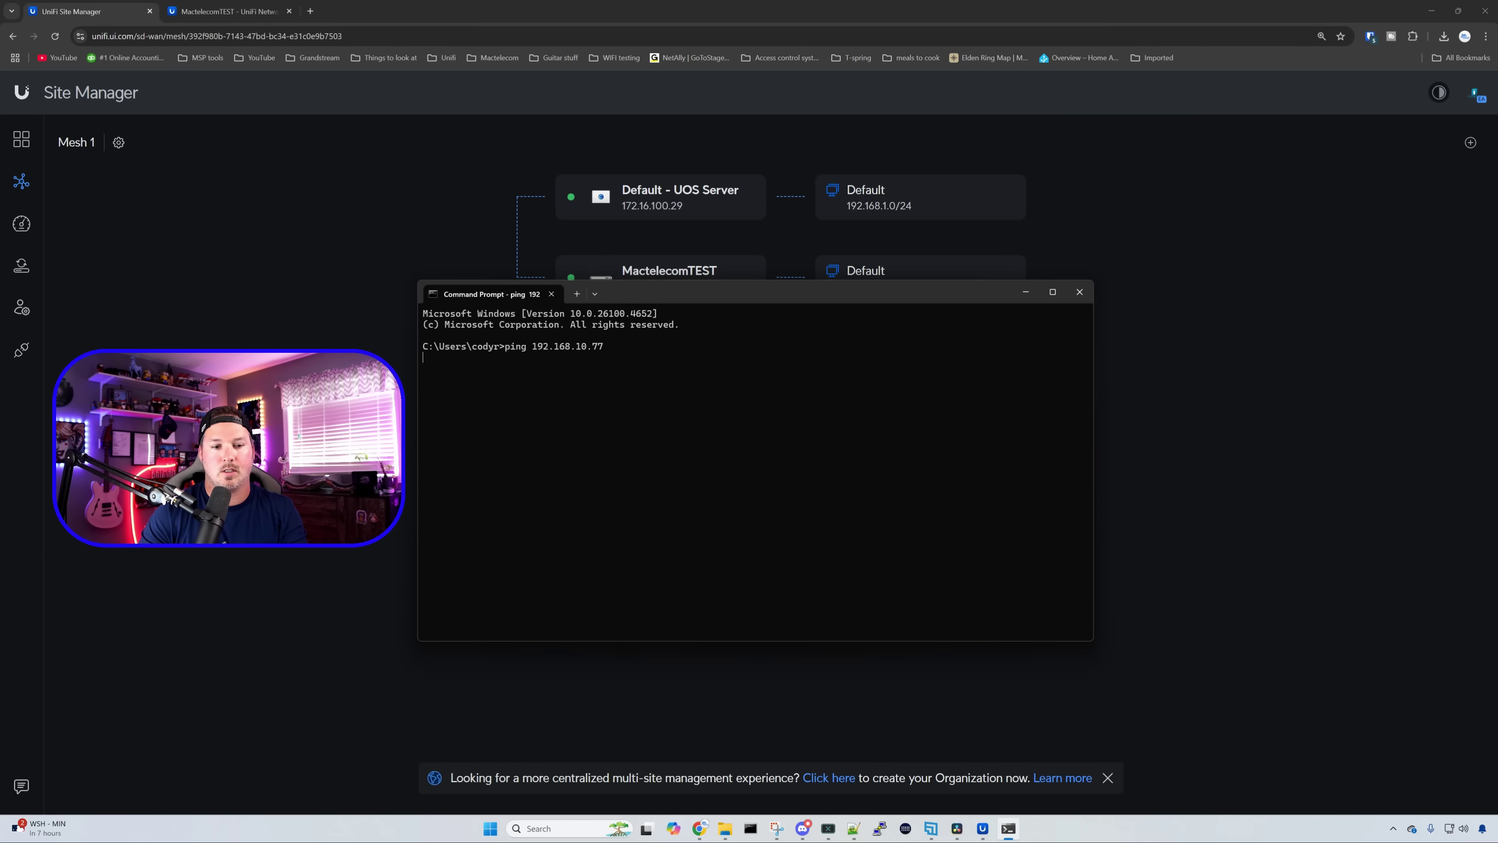
pyautogui.write('7')
pyautogui.press('Return')
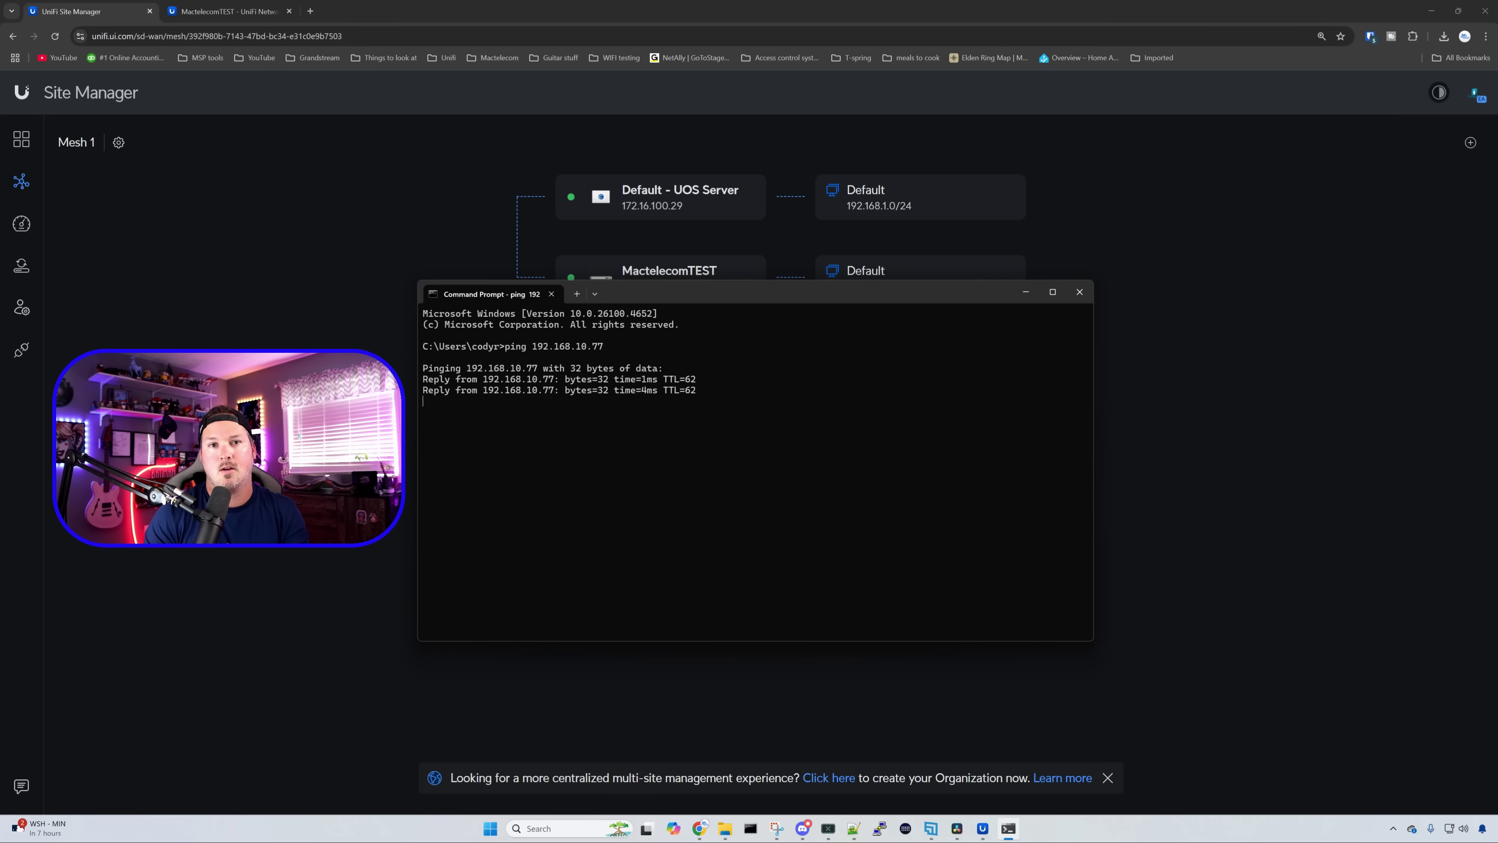